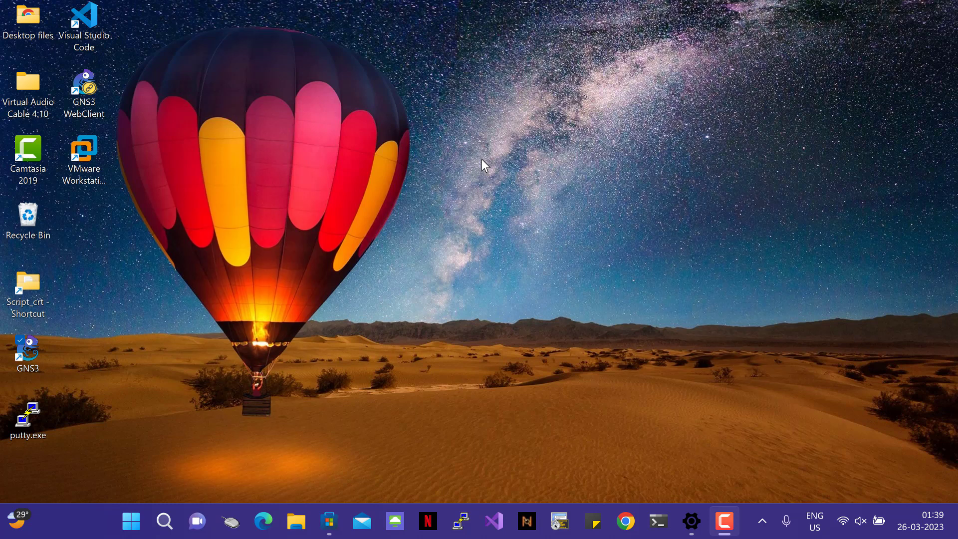
Find the Virtual Network Editor shortcut's file location and launch the editor as administrator, allowing it to make changes
click(91, 154)
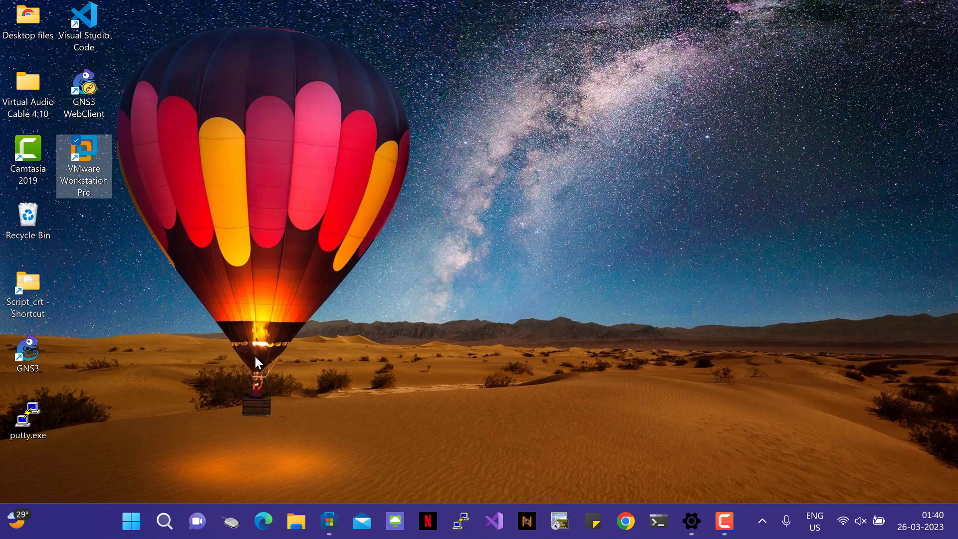
click(164, 523)
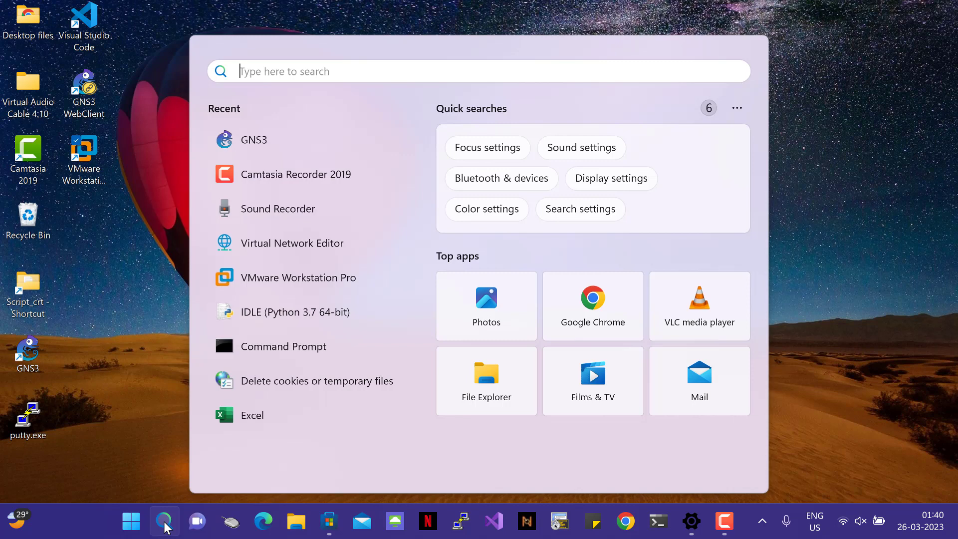
text(vir)
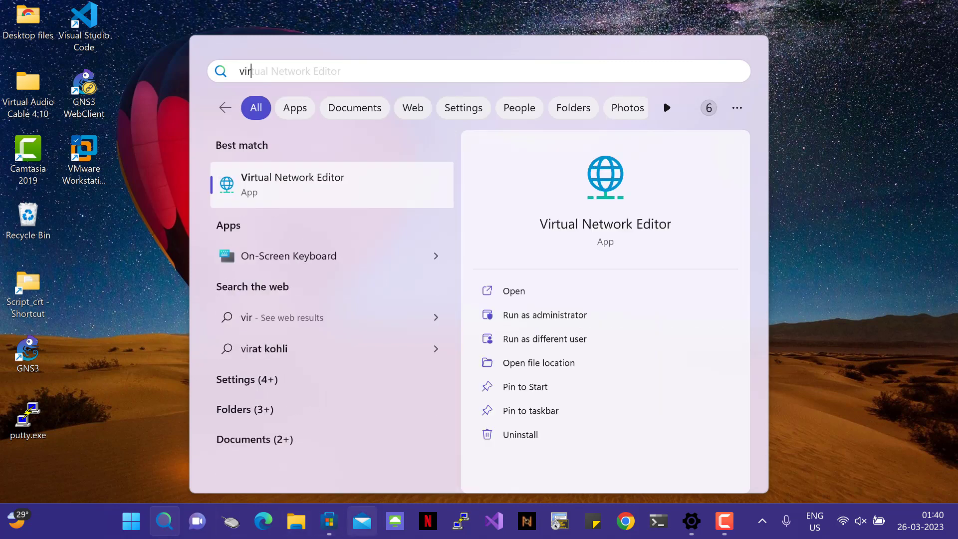
click(533, 363)
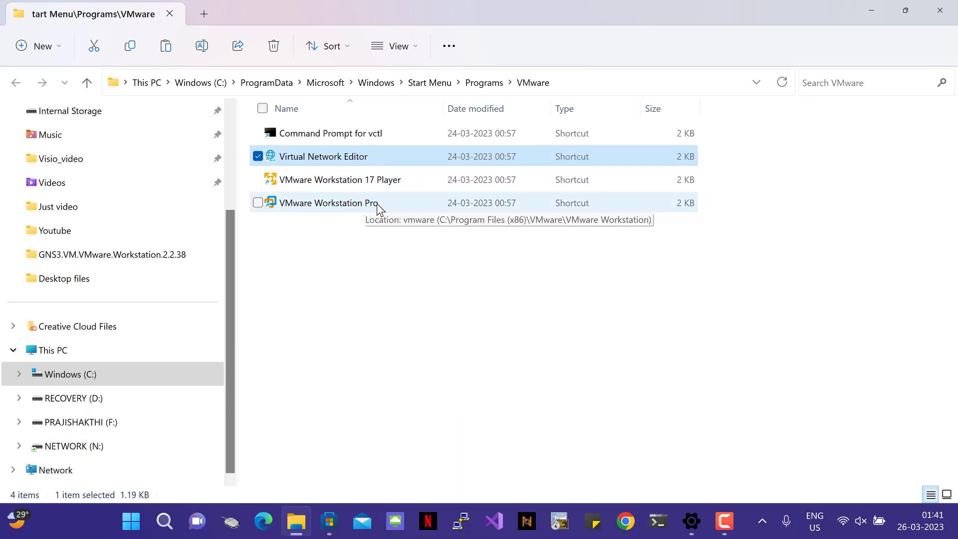
right_click(340, 159)
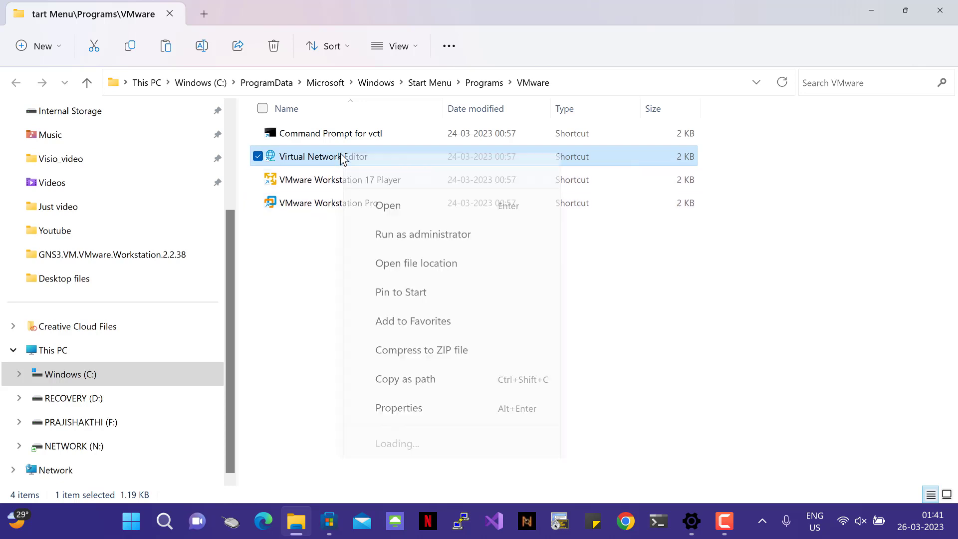
click(431, 229)
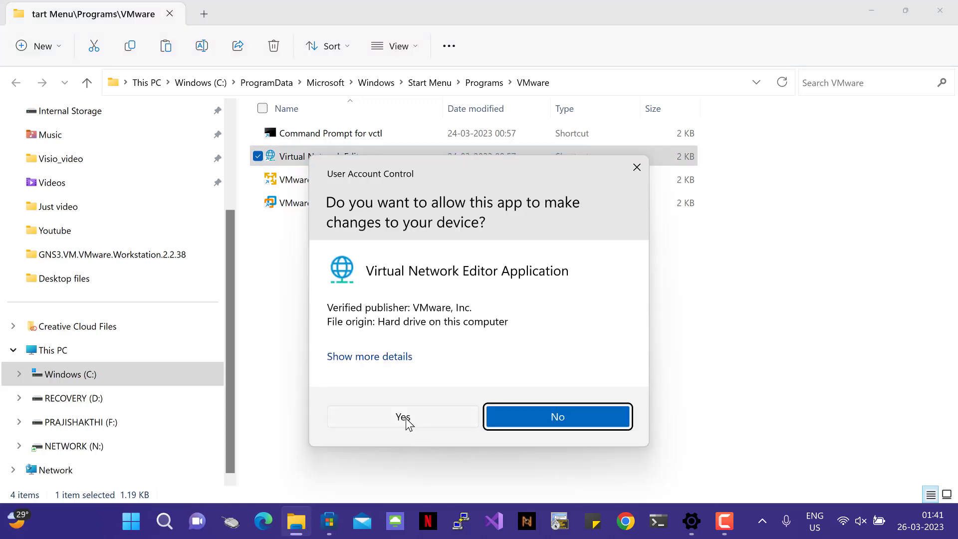
click(404, 418)
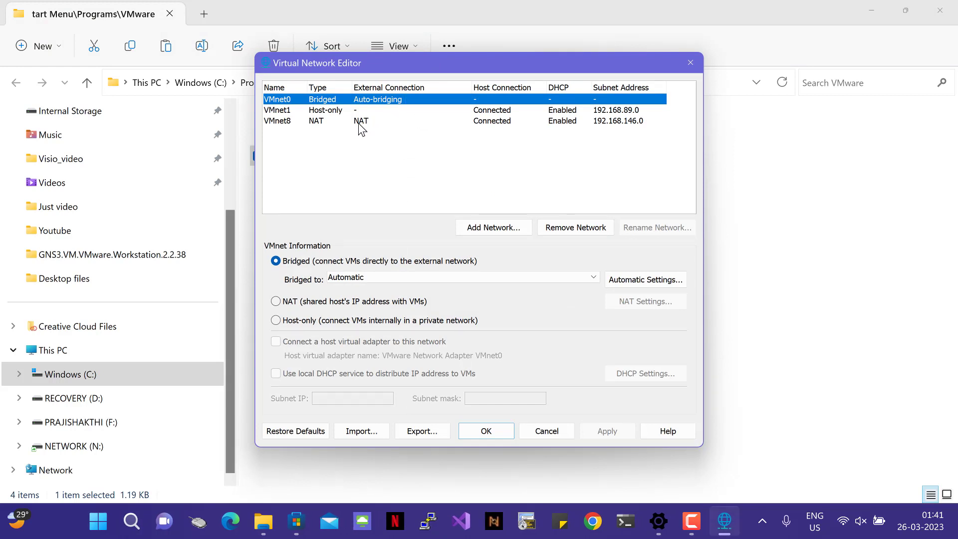
Check VMnet1's host-only, local DHCP and subnet settings, keep local DHCP enabled, save the configuration and return to the desktop
click(289, 112)
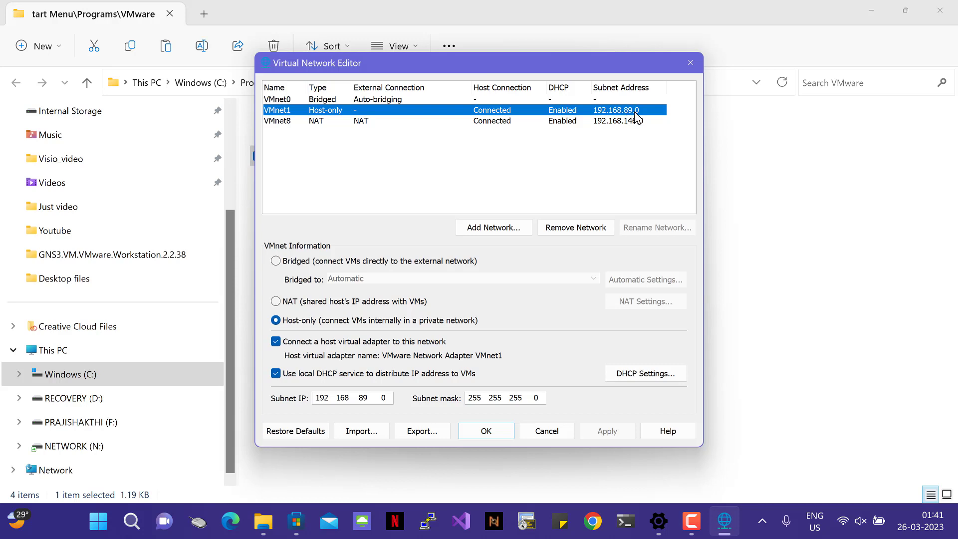
click(541, 394)
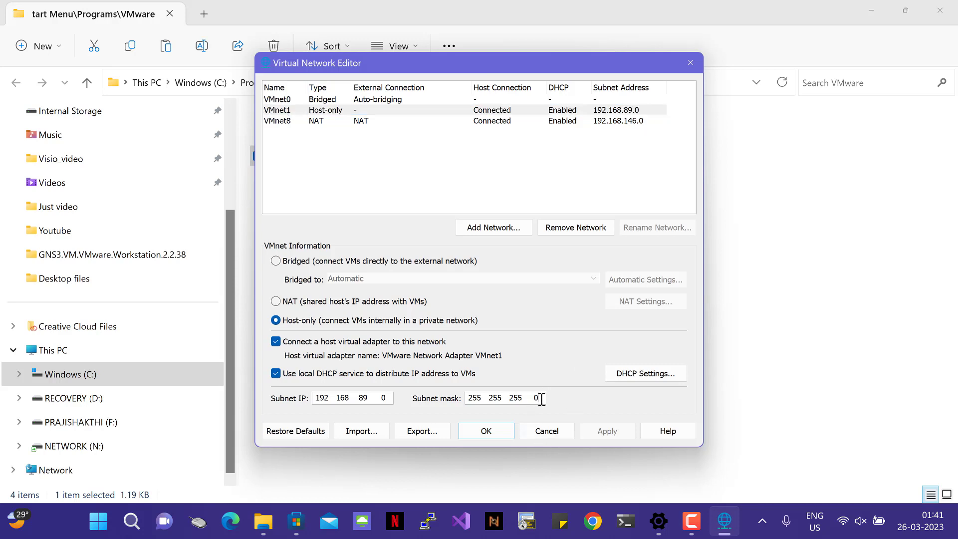
click(615, 111)
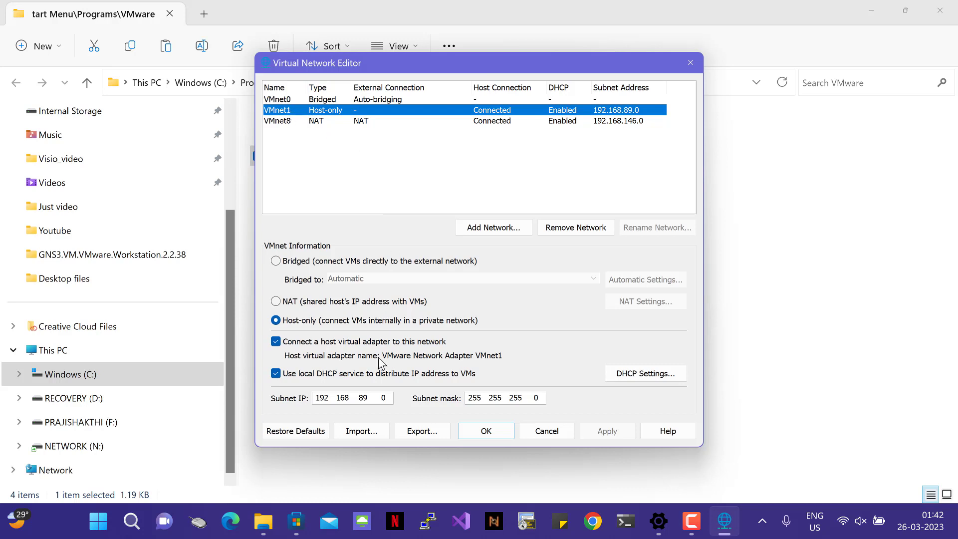
click(301, 380)
click(277, 375)
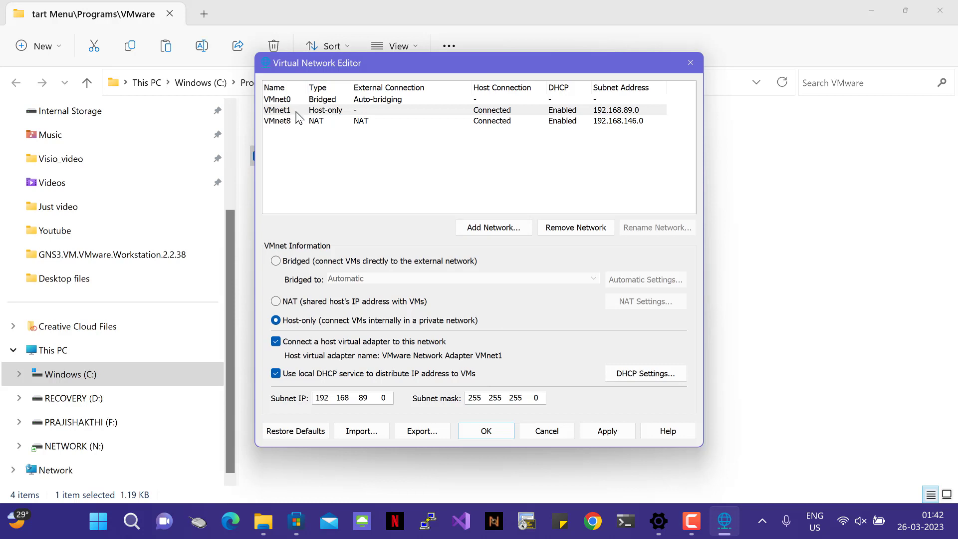
double_click(389, 396)
click(388, 398)
click(489, 431)
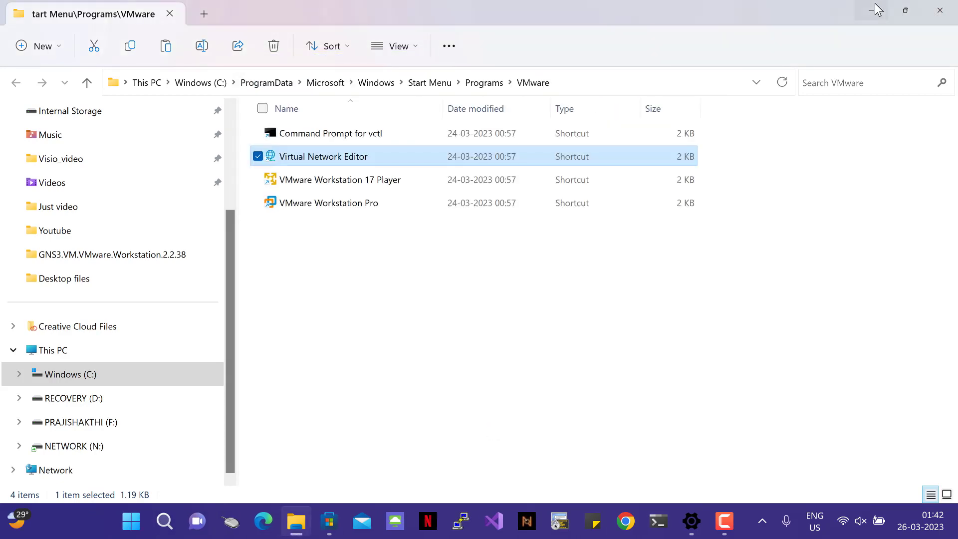
click(875, 4)
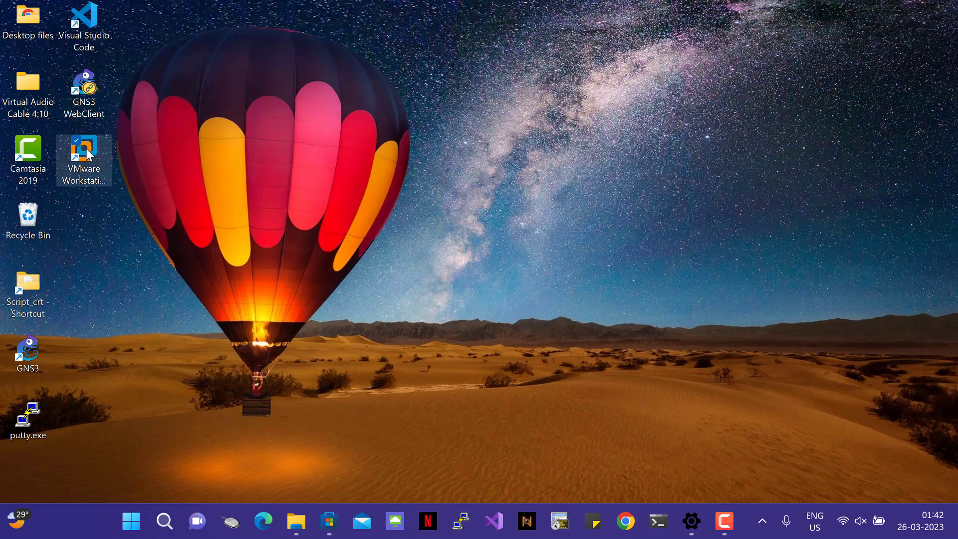
Launch VMware Workstation Pro and open GNS3 VM.ova from the GNS3.VM.VMware.Workstation.2.2.38 folder in Downloads
click(86, 149)
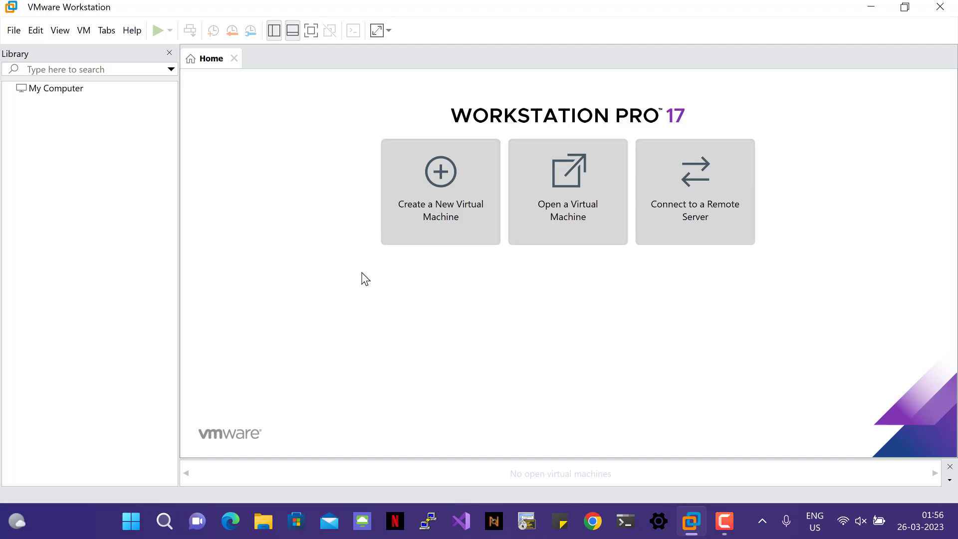
click(14, 30)
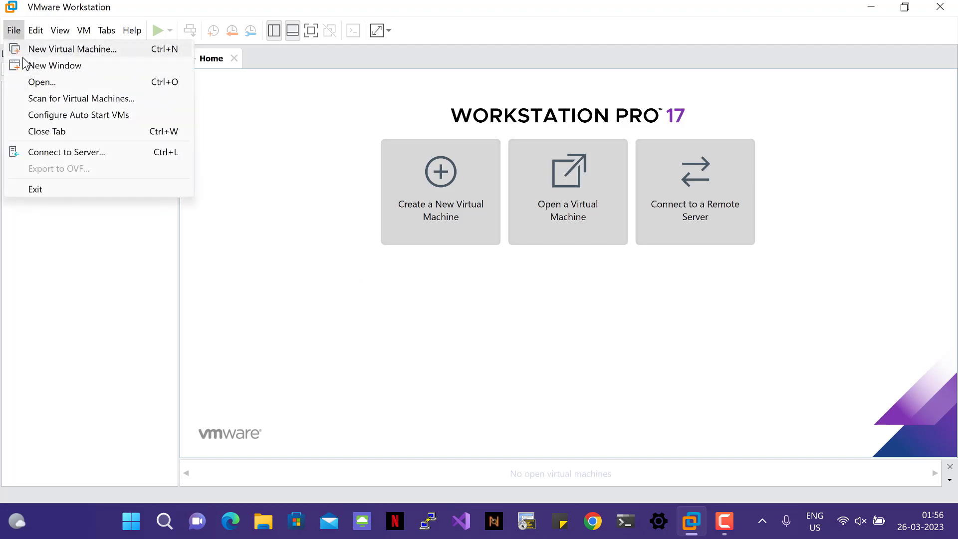
click(36, 84)
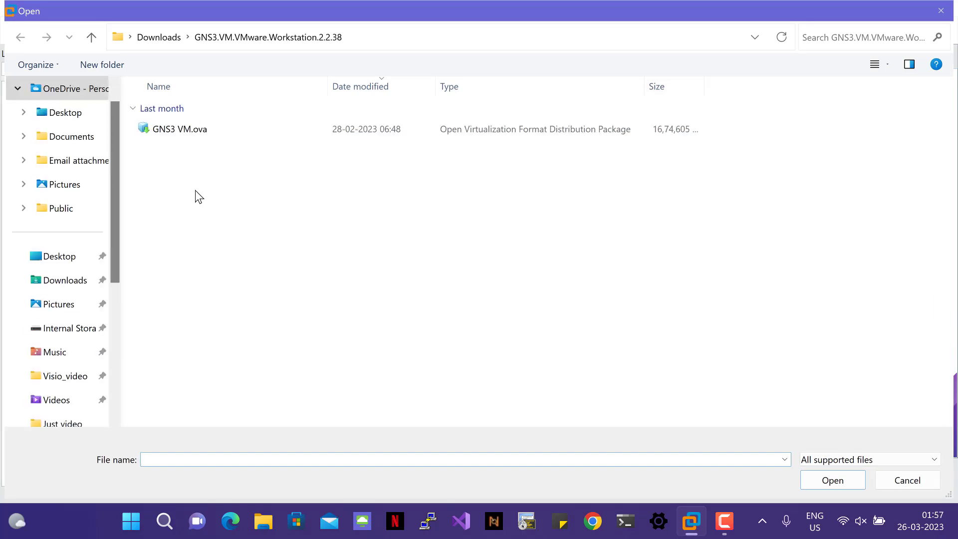
click(216, 133)
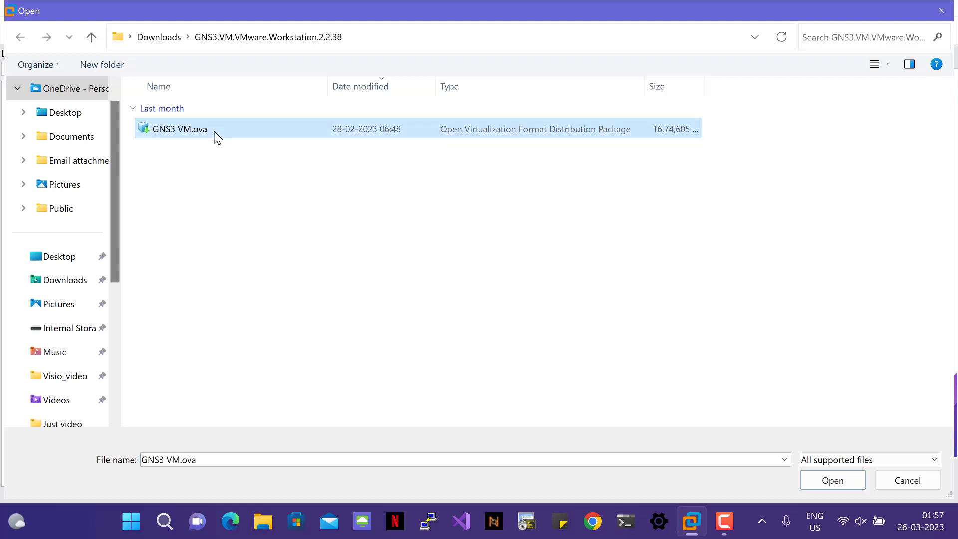
click(834, 484)
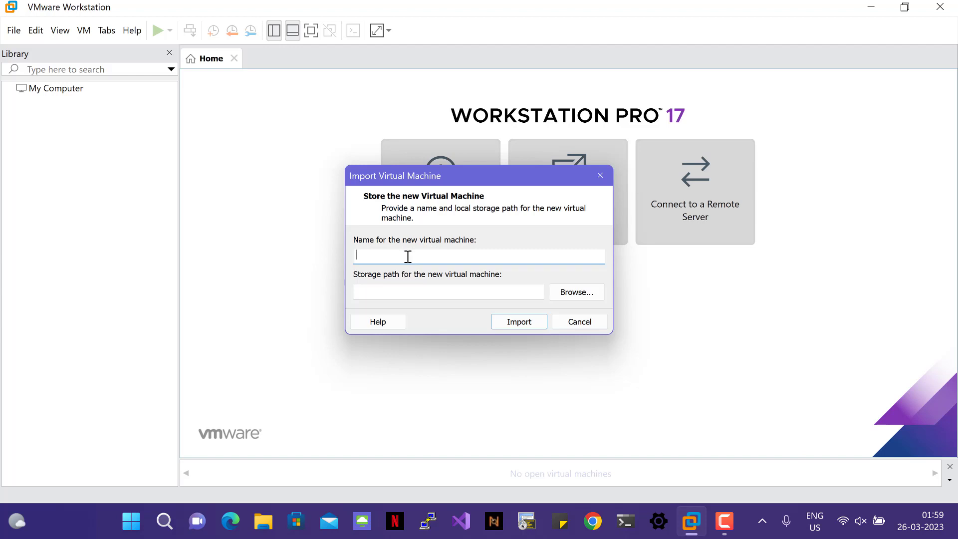
Import the virtual machine with the name GNS3 VM and the storage path F:\GNS3_VM
text(GNS3 VM)
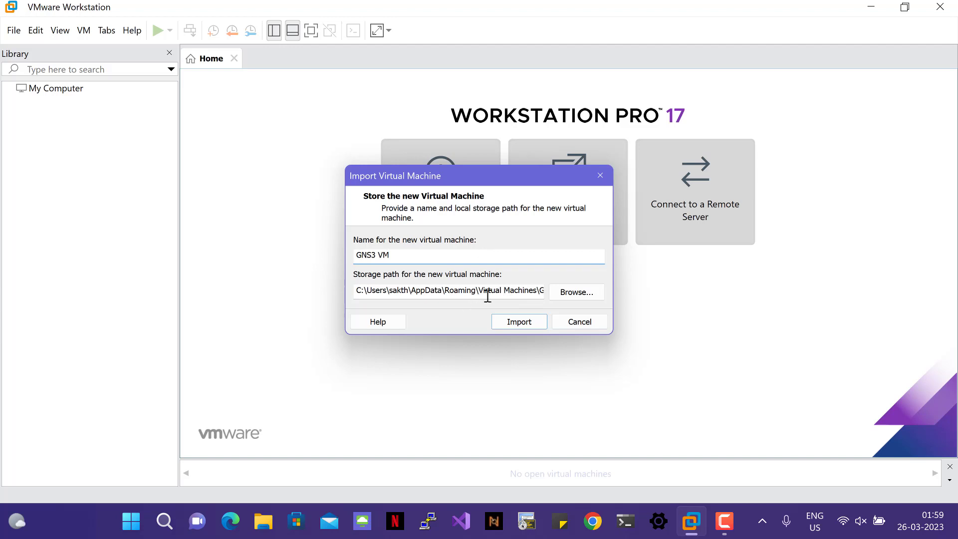
click(572, 294)
scroll(429, 290, down, 5)
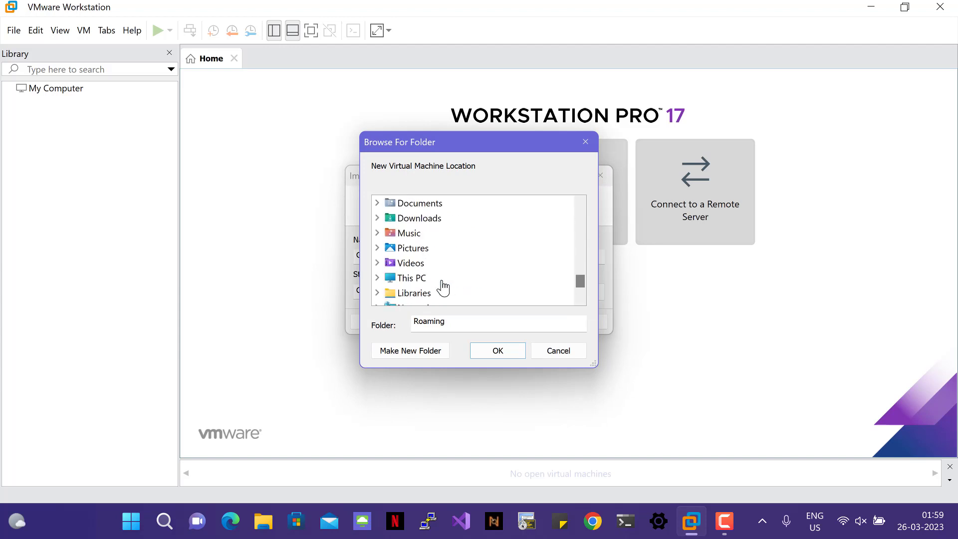
click(377, 278)
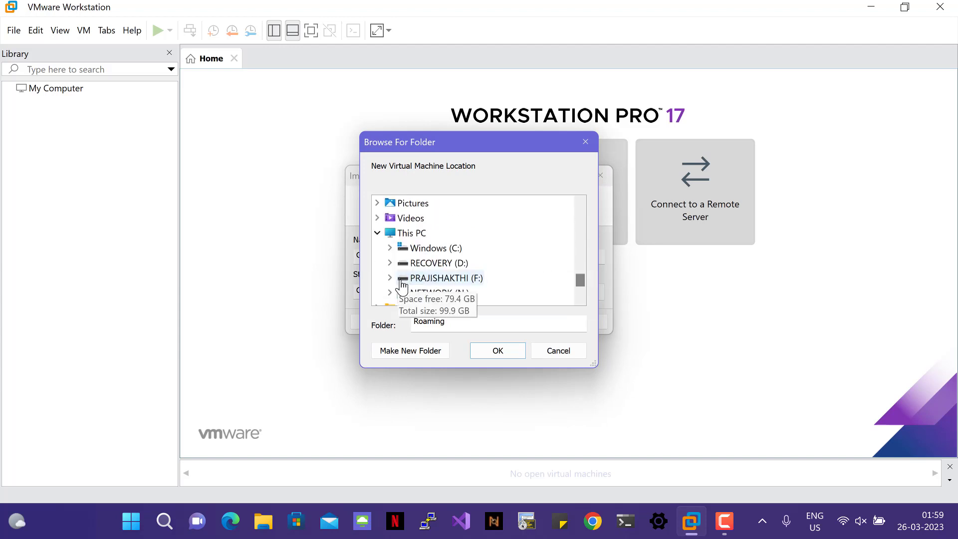
click(401, 281)
key(g)
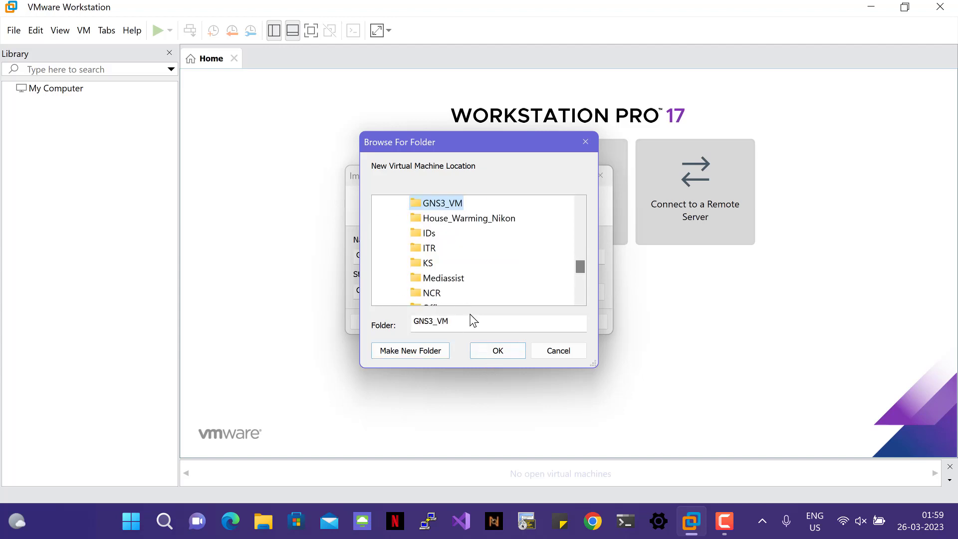
click(497, 352)
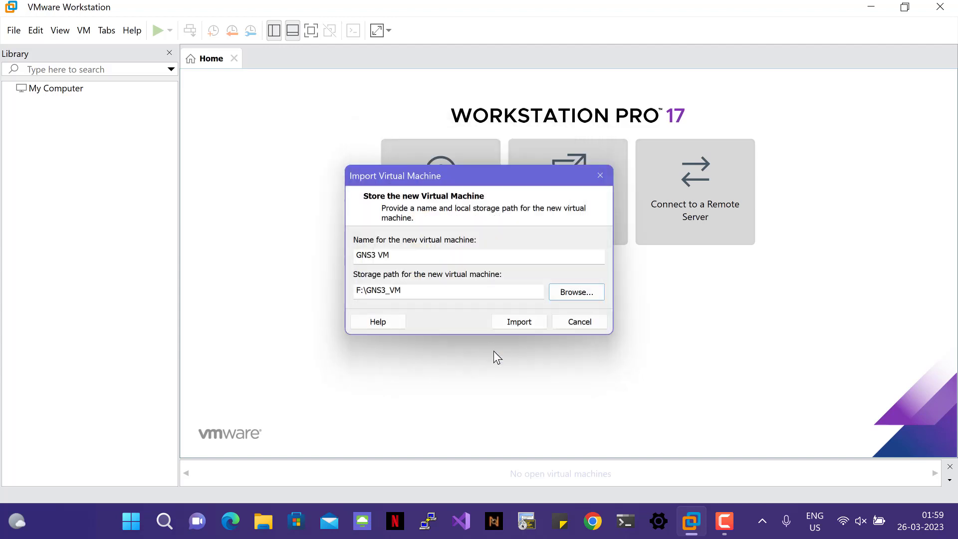
click(519, 323)
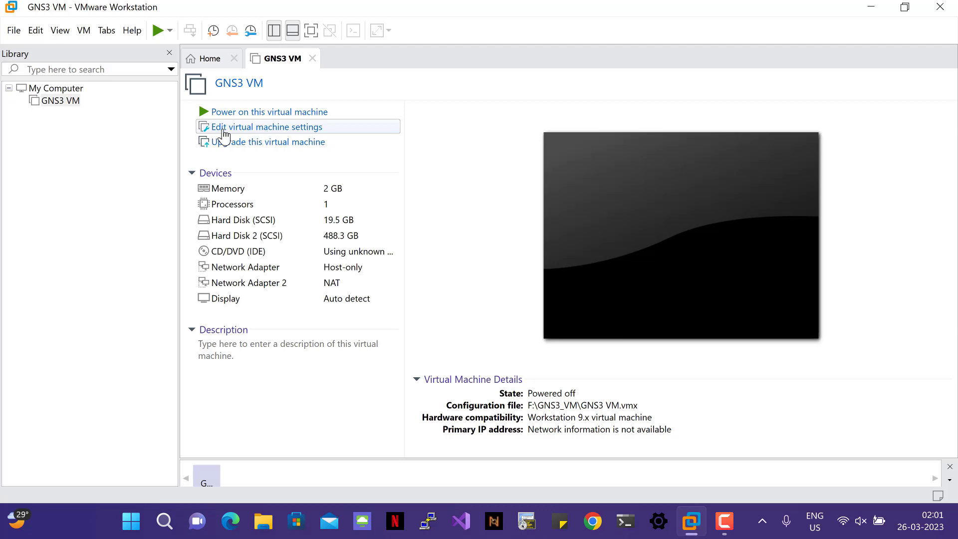
Set the GNS3 VM's first network adapter to the custom virtual network VMnet1 (Host-only) and save the settings
click(242, 129)
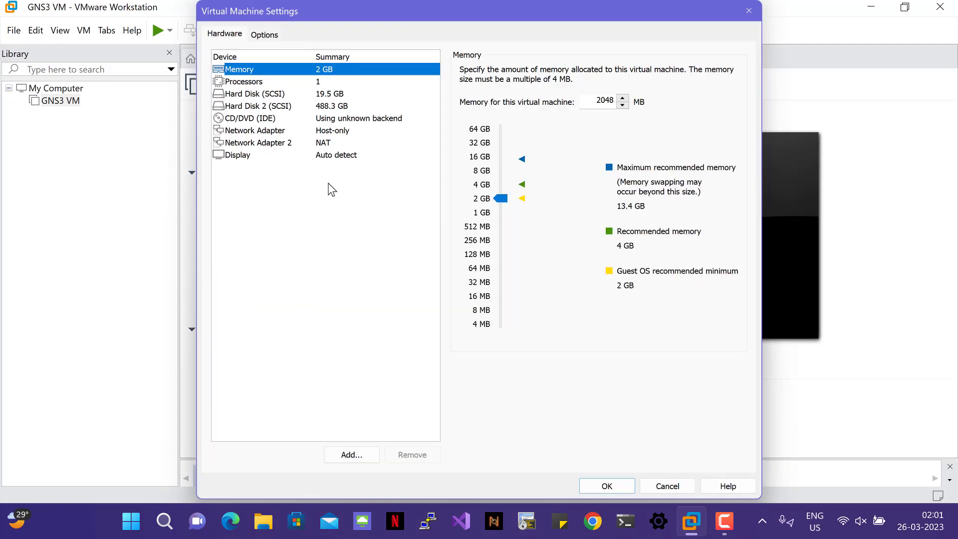
click(270, 133)
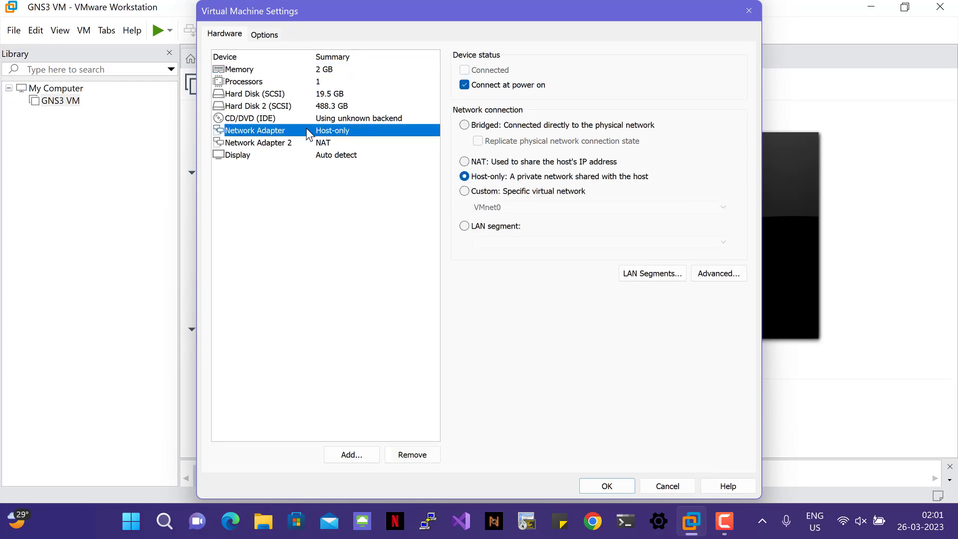
click(464, 192)
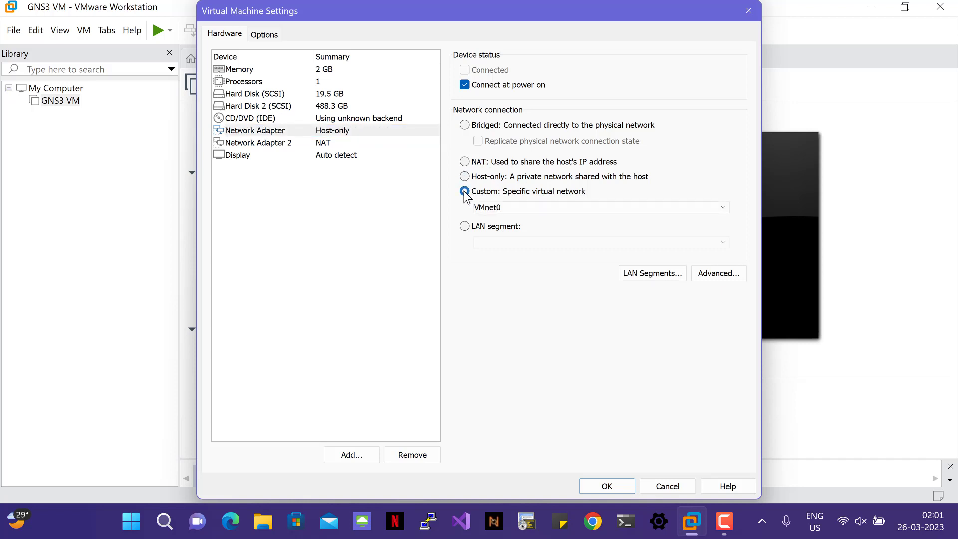
click(567, 210)
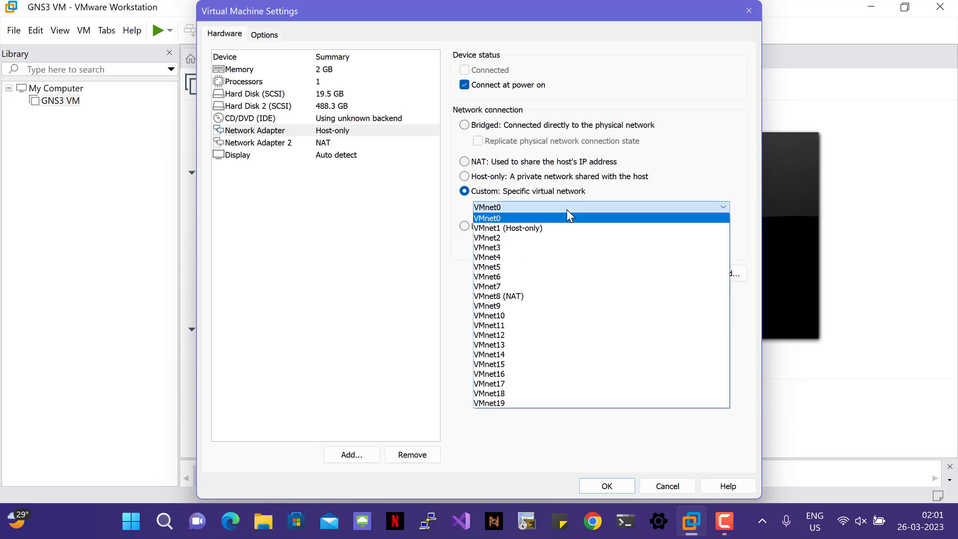
click(522, 228)
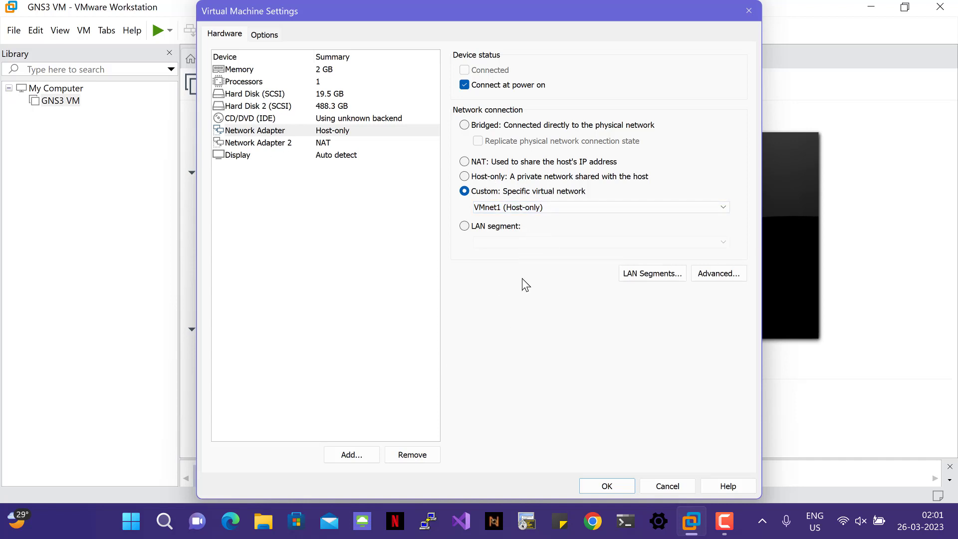
click(605, 487)
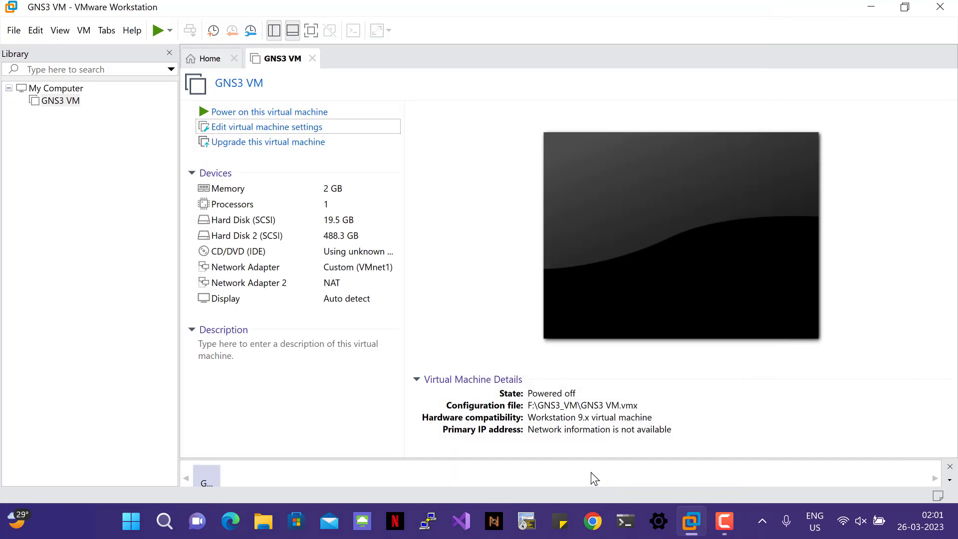
Power on the GNS3 VM, dismiss its server information screen, release input from it and minimize VMware Workstation
click(237, 115)
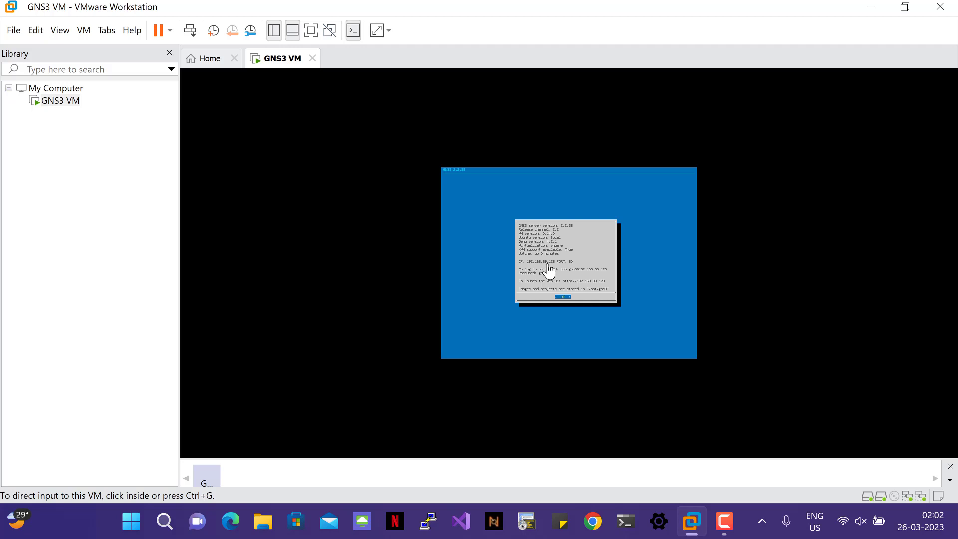
click(564, 300)
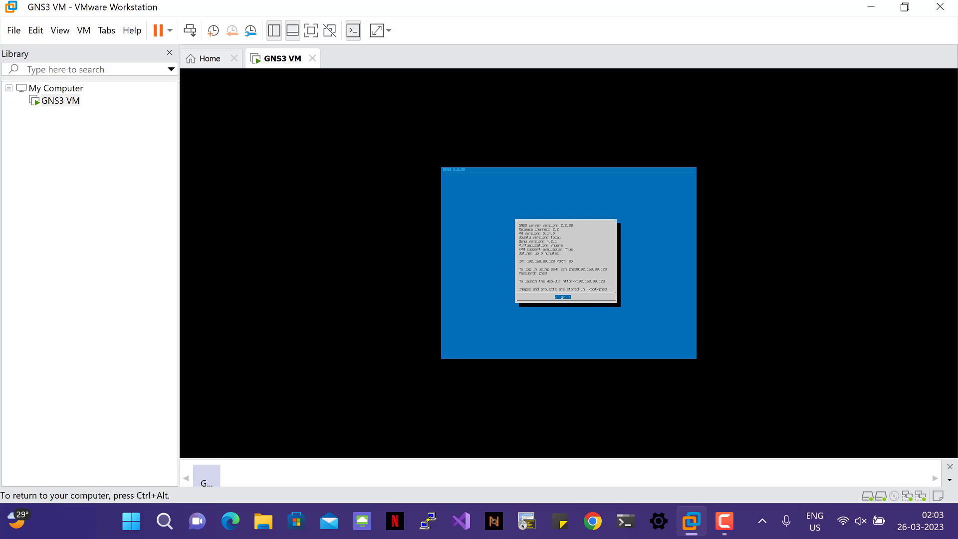
key(Return)
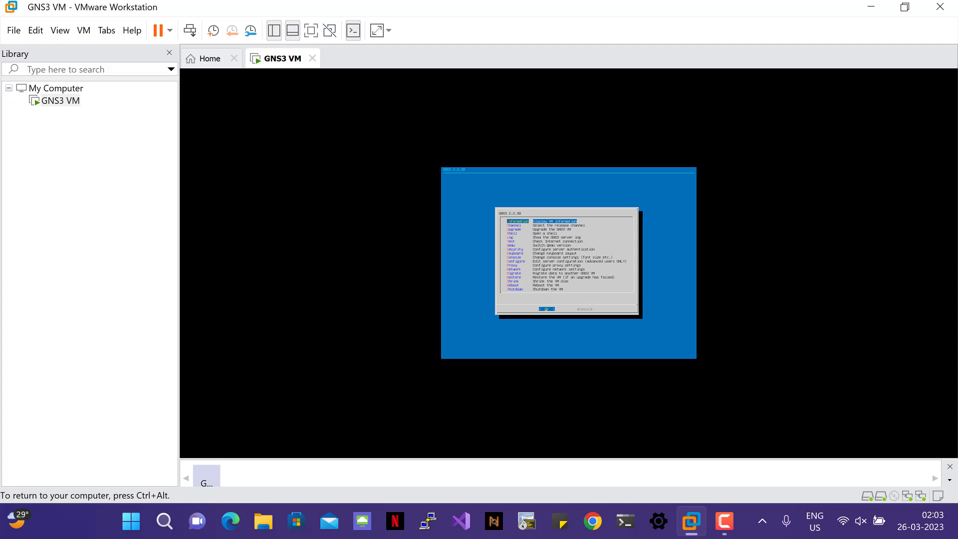
key(ctrl+alt)
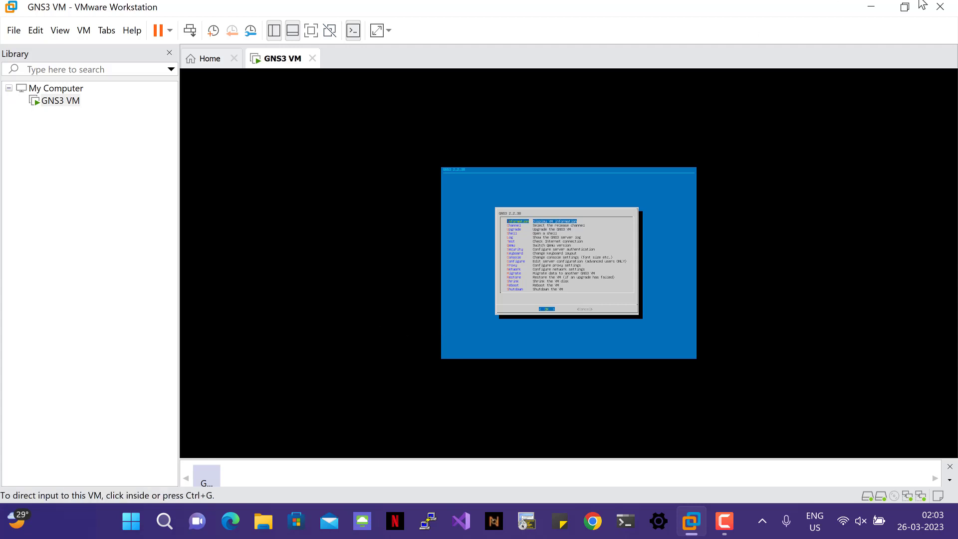
click(873, 7)
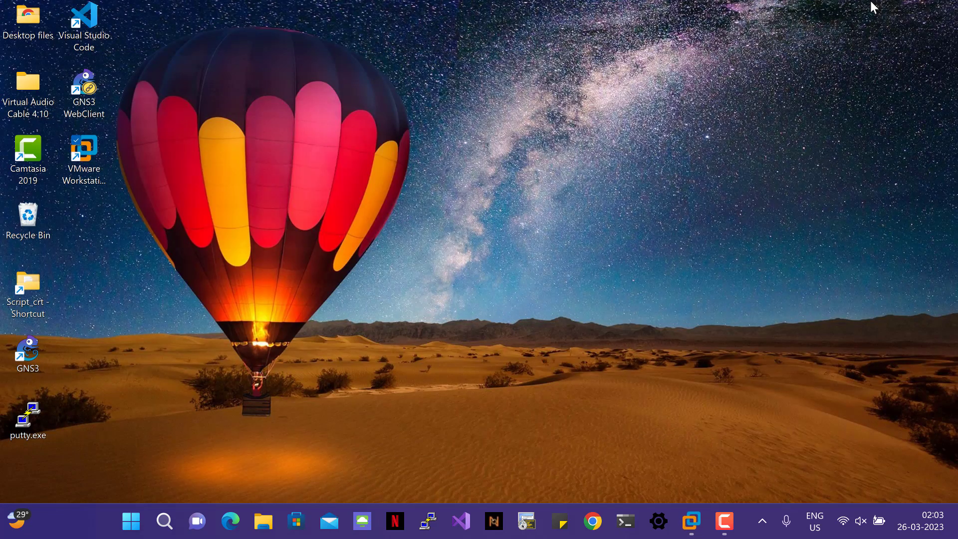
Launch GNS3, close the project dialog without creating a project, and check the status of both servers in the Servers Summary
click(34, 353)
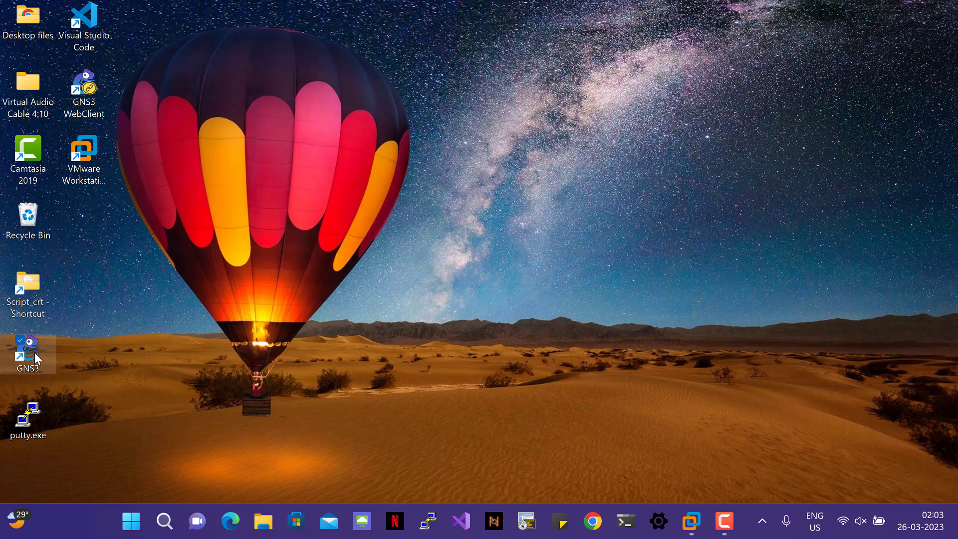
double_click(35, 352)
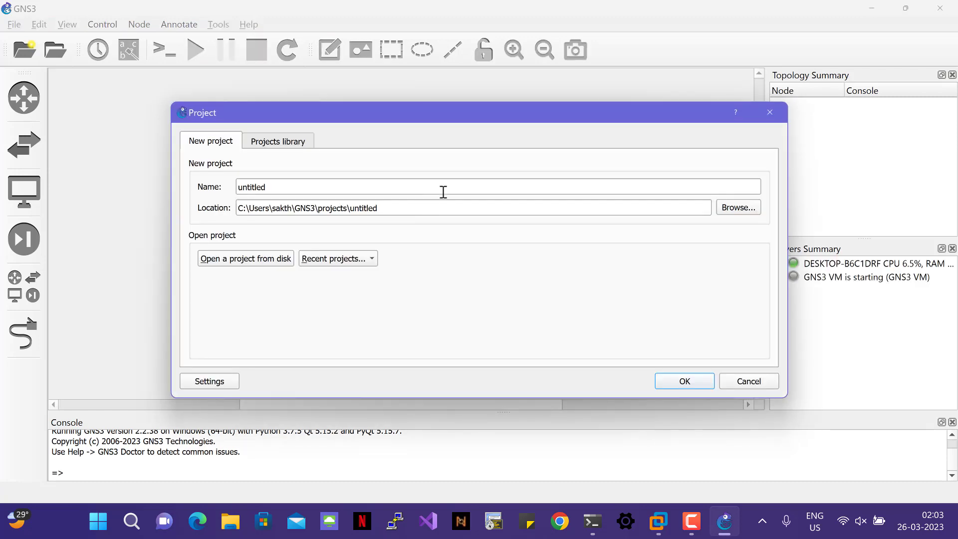
click(769, 118)
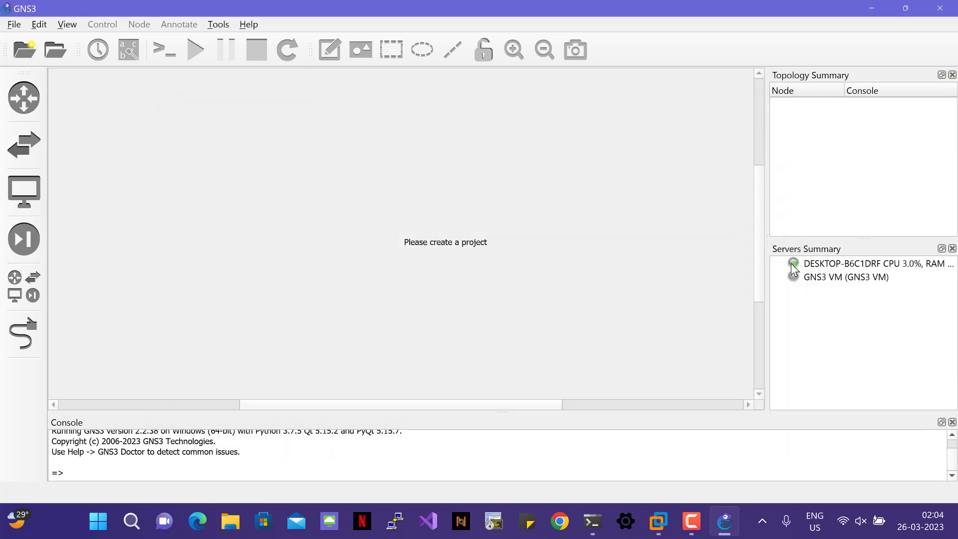
mouse_move(829, 268)
click(826, 280)
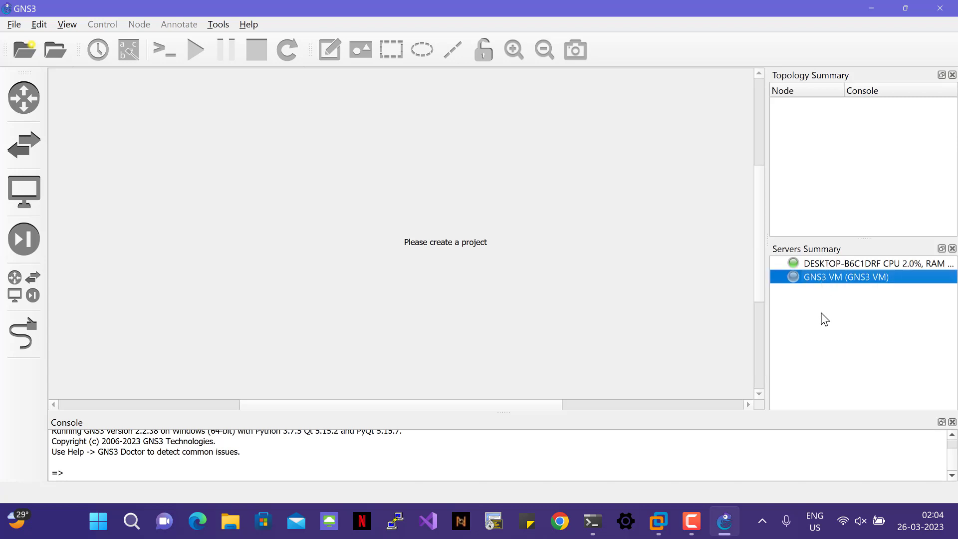
click(823, 264)
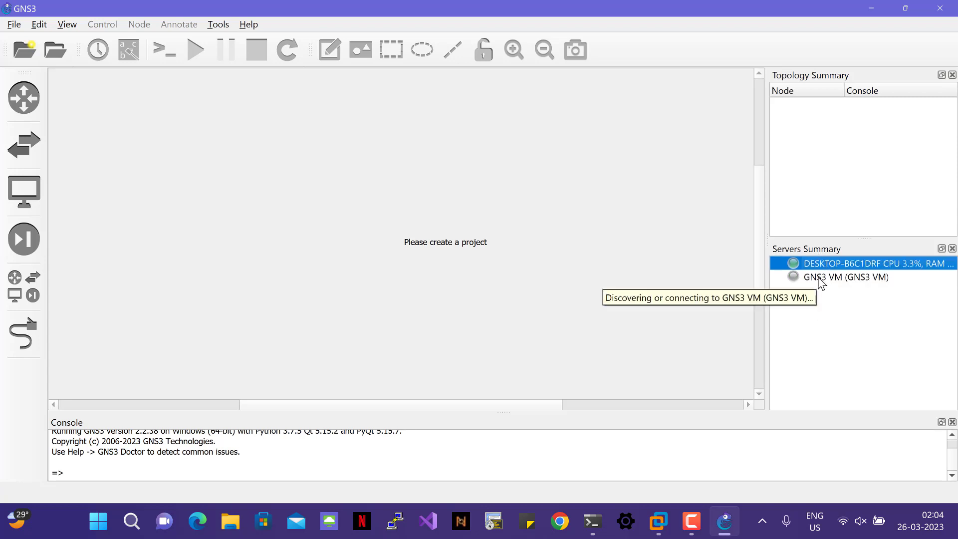
click(821, 278)
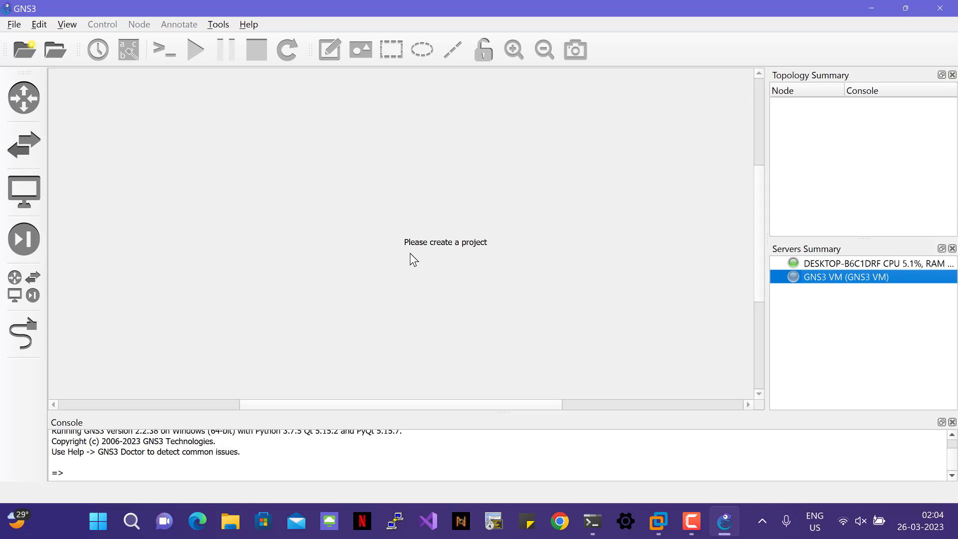
In the Setup Wizard, choose running appliances in a virtual machine and bind the local server to host 192.168.89.1 on port 3080 TCP
click(248, 24)
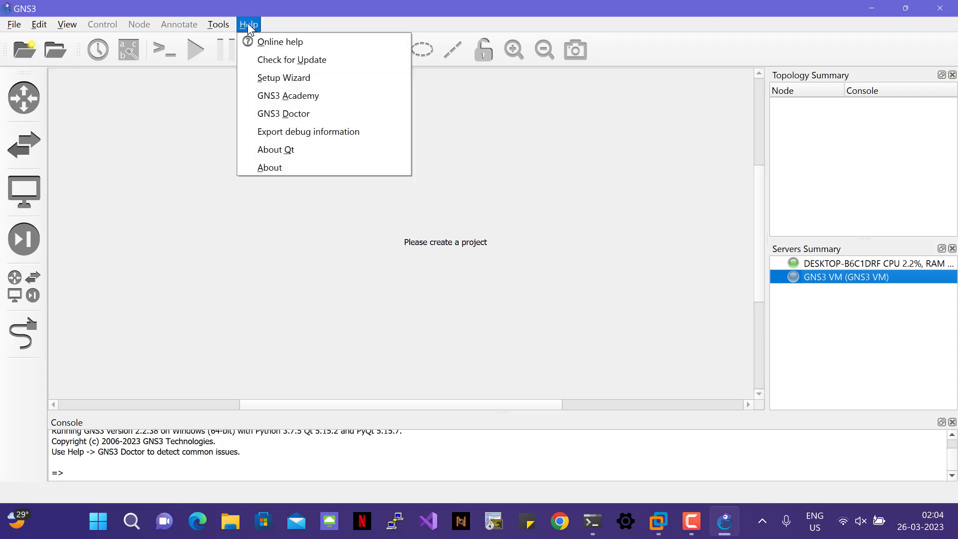
click(293, 80)
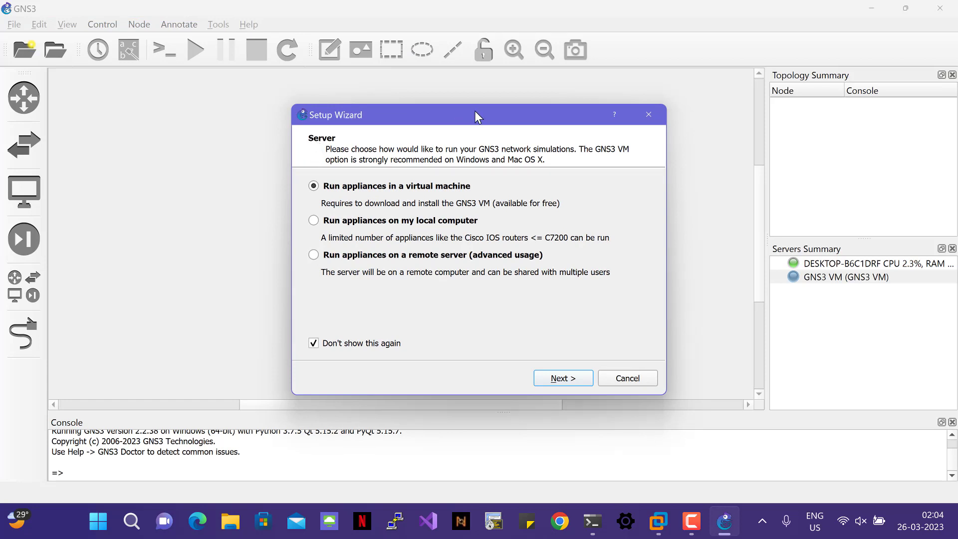
drag(475, 110, 422, 100)
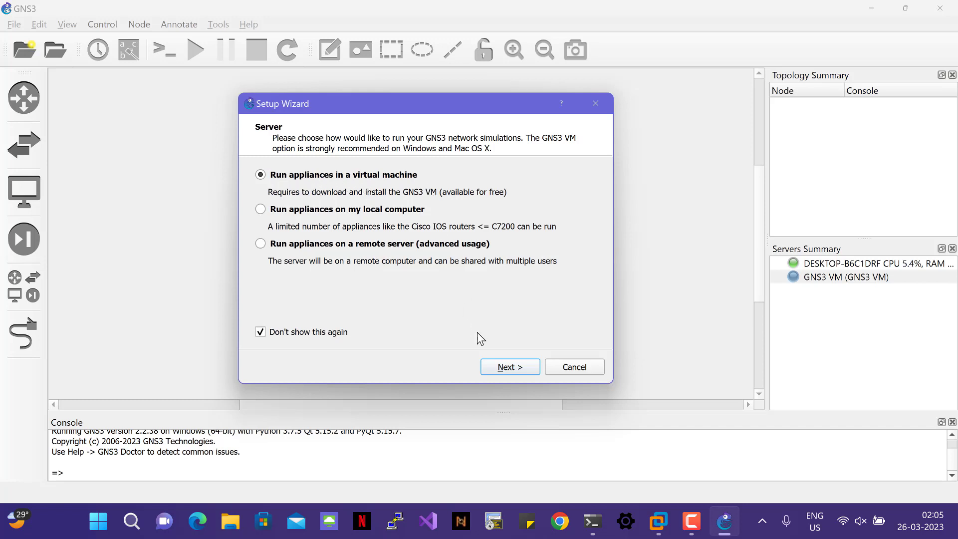
click(512, 369)
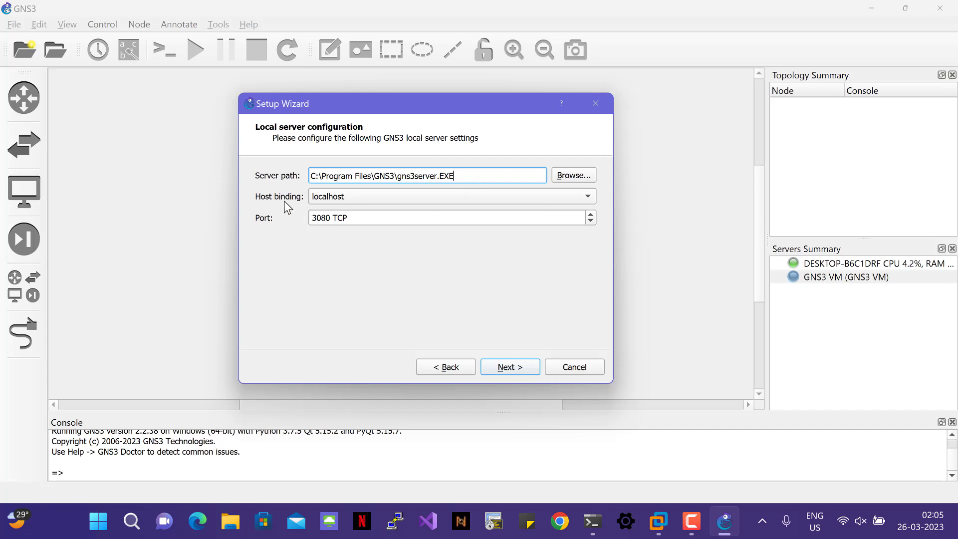
click(586, 199)
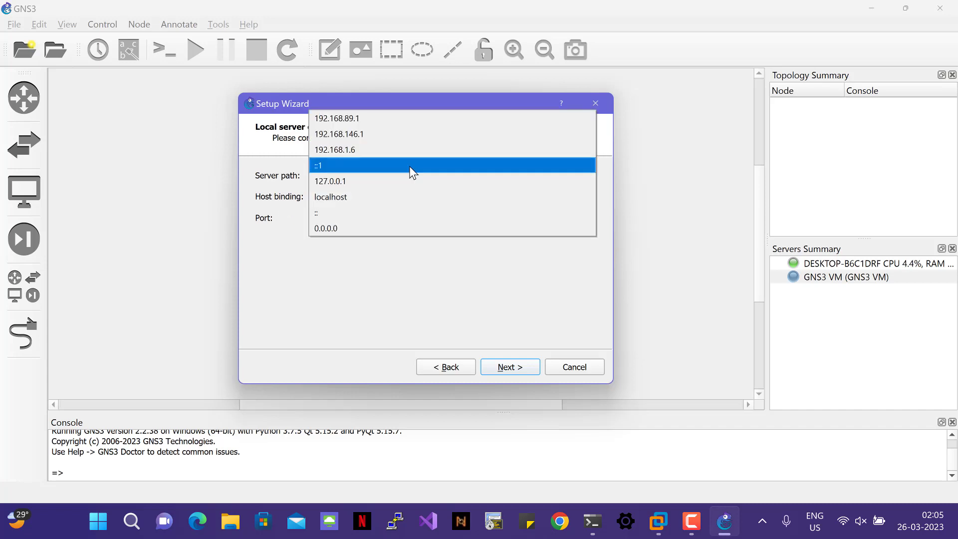
click(359, 119)
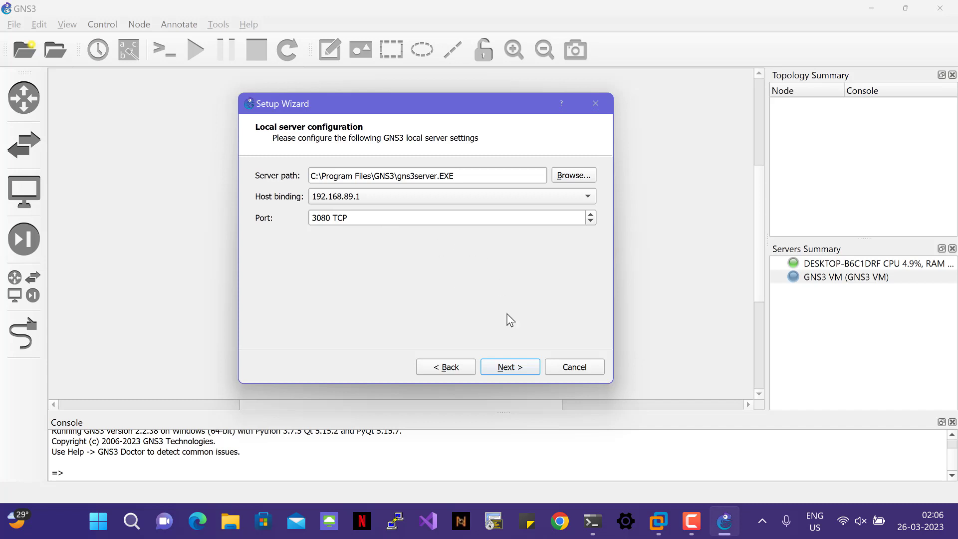
click(511, 369)
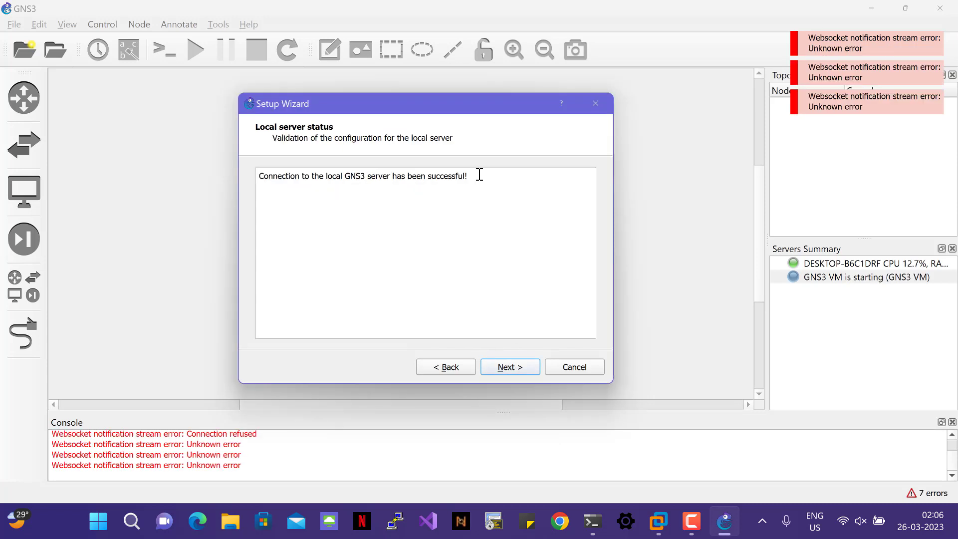
drag(479, 174, 250, 179)
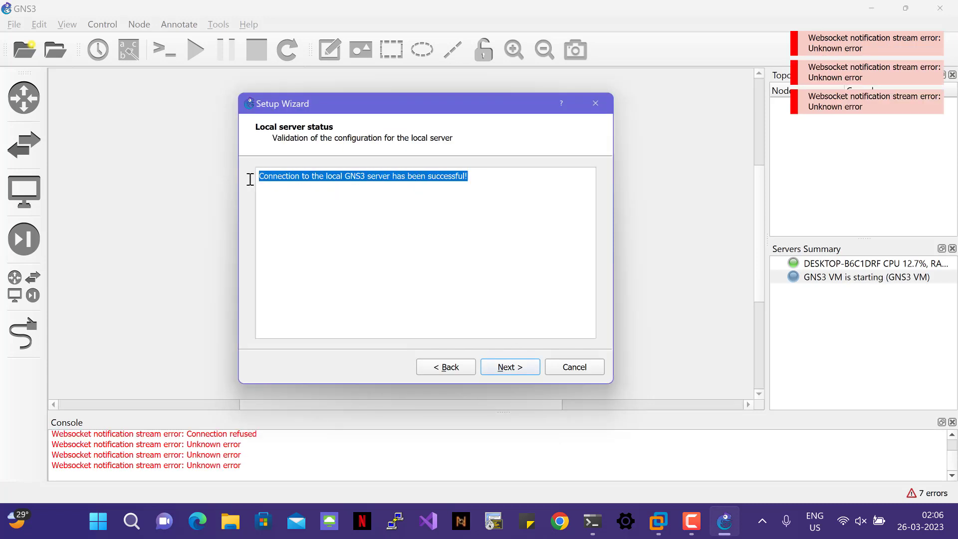
click(367, 208)
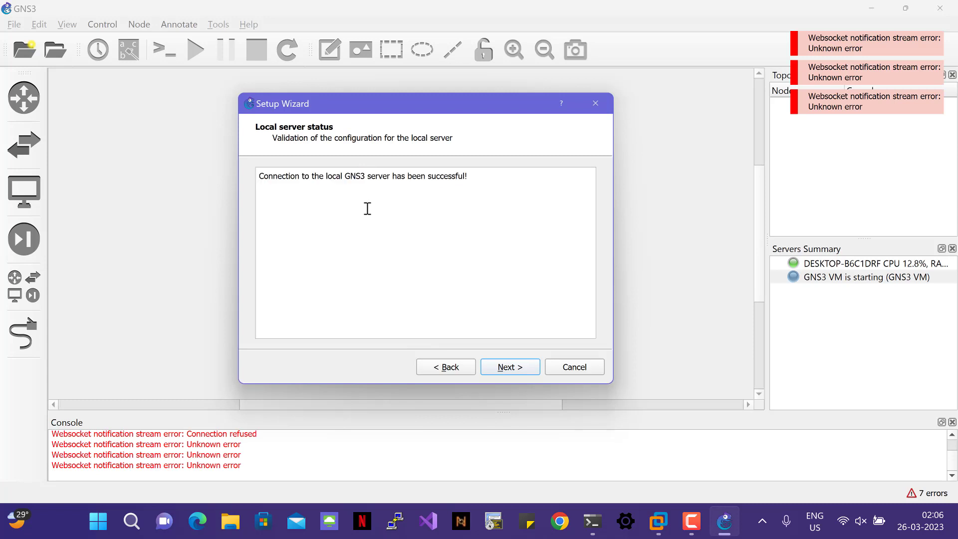
Configure the wizard's VMware-based GNS3 VM with 2 vCPU cores and 2048 MB RAM, and finish the setup
click(517, 373)
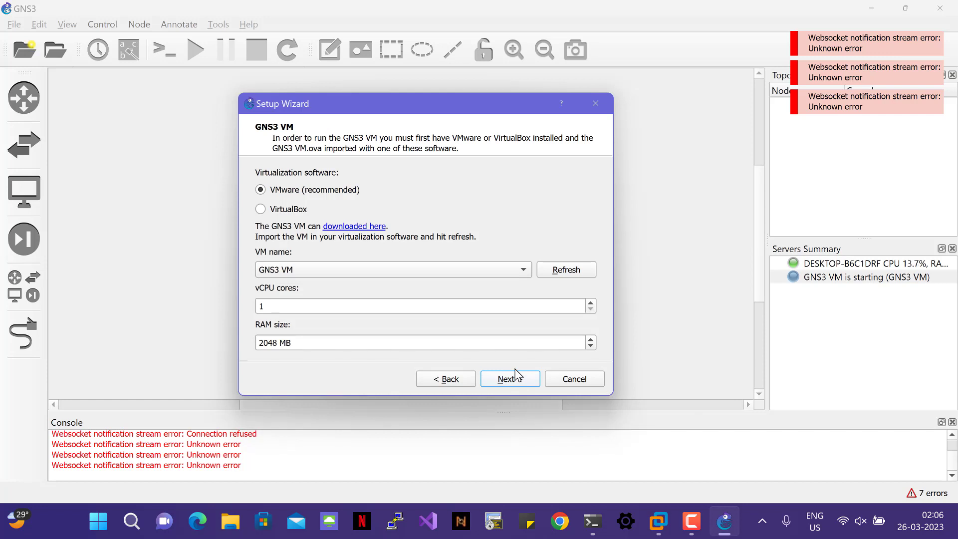
click(350, 304)
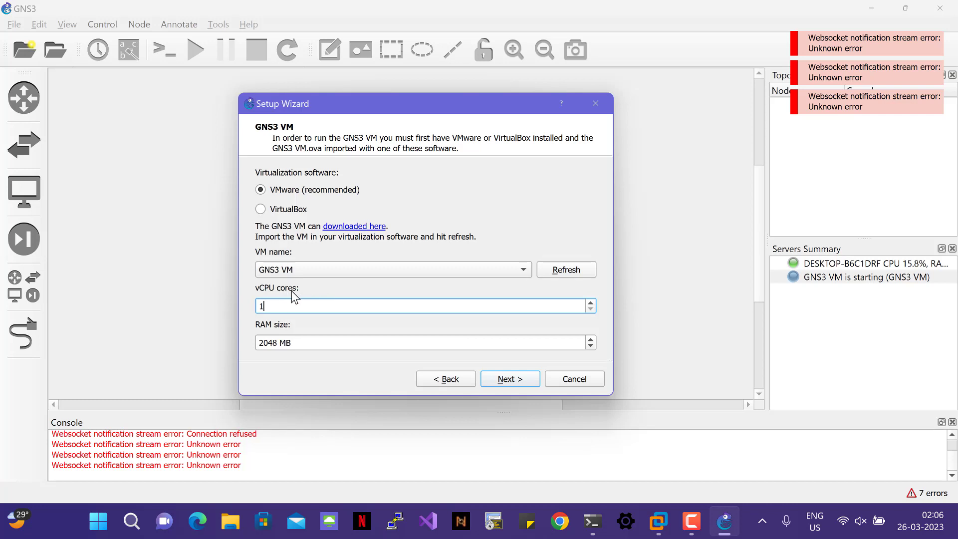
click(591, 302)
click(592, 310)
click(591, 303)
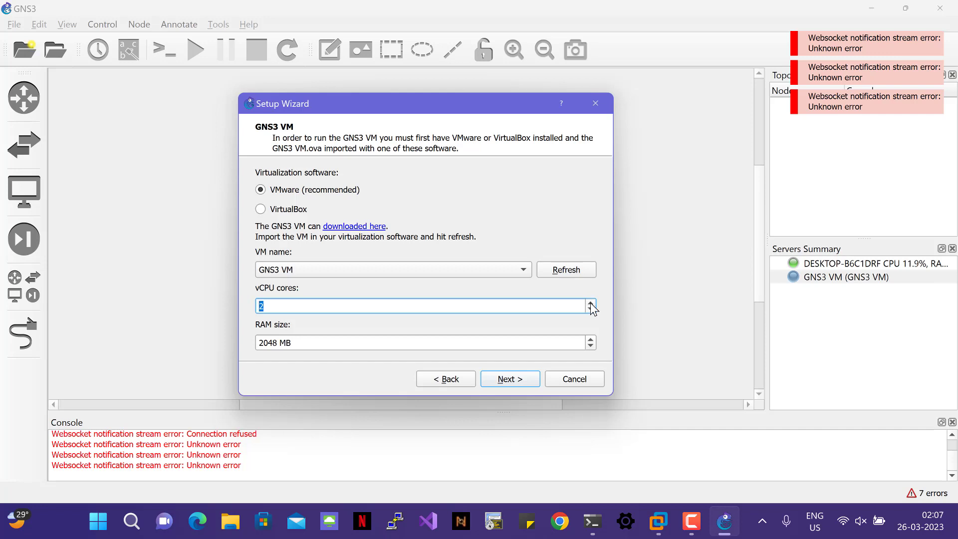
click(362, 308)
click(508, 380)
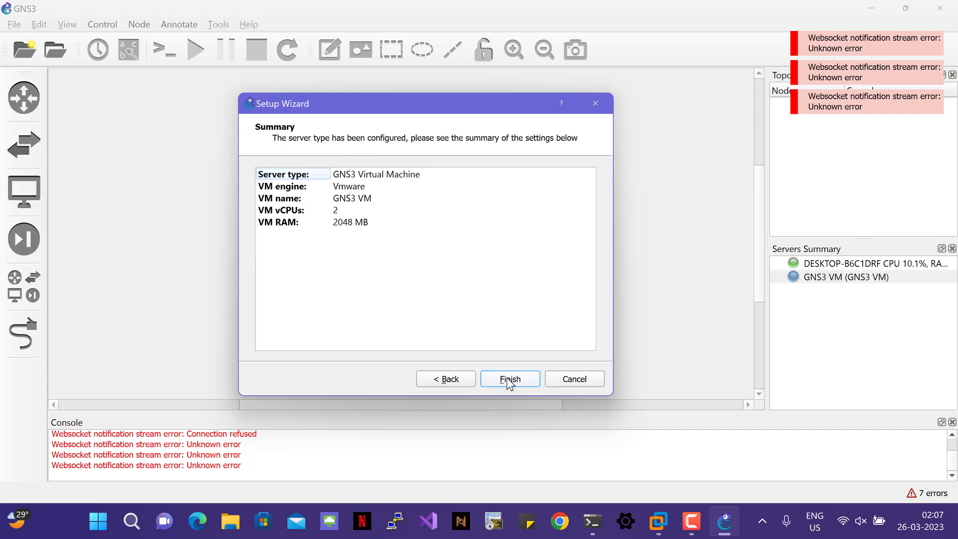
click(509, 379)
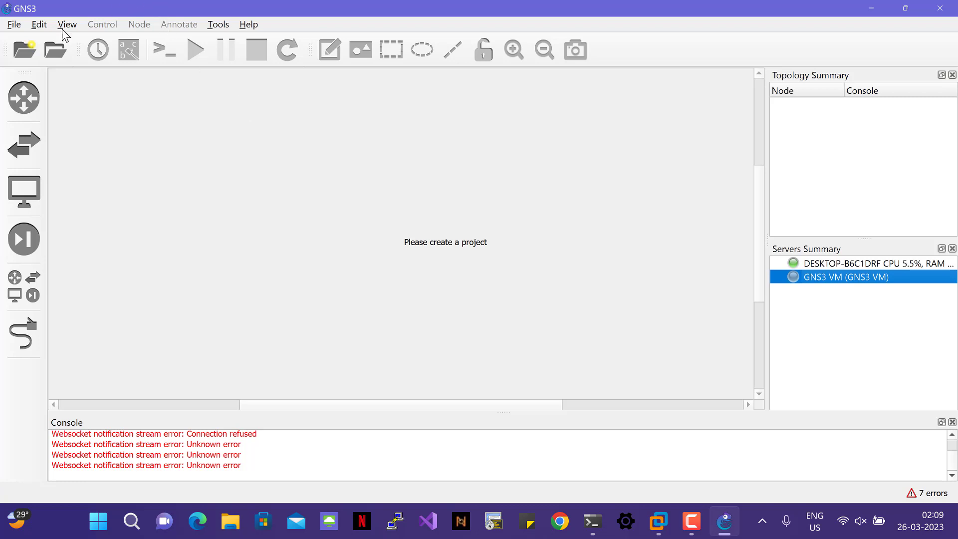
Switch Enable the GNS3 VM off and back on in the GNS3 VM preferences, and apply the settings
click(40, 26)
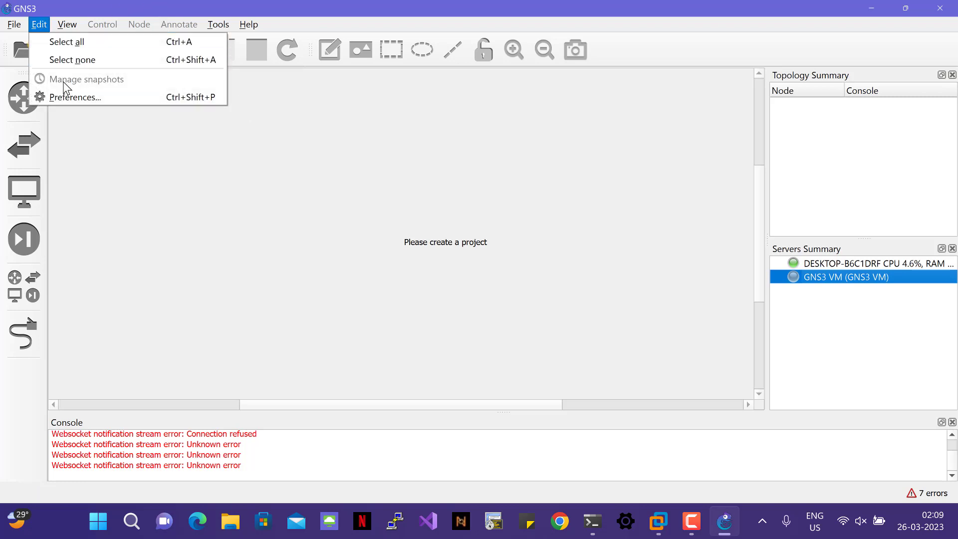
click(70, 98)
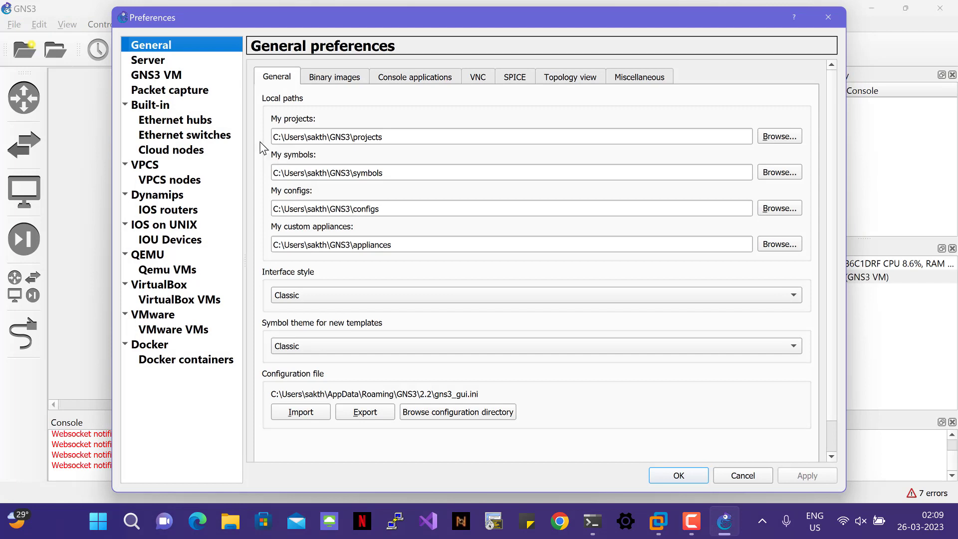
click(166, 75)
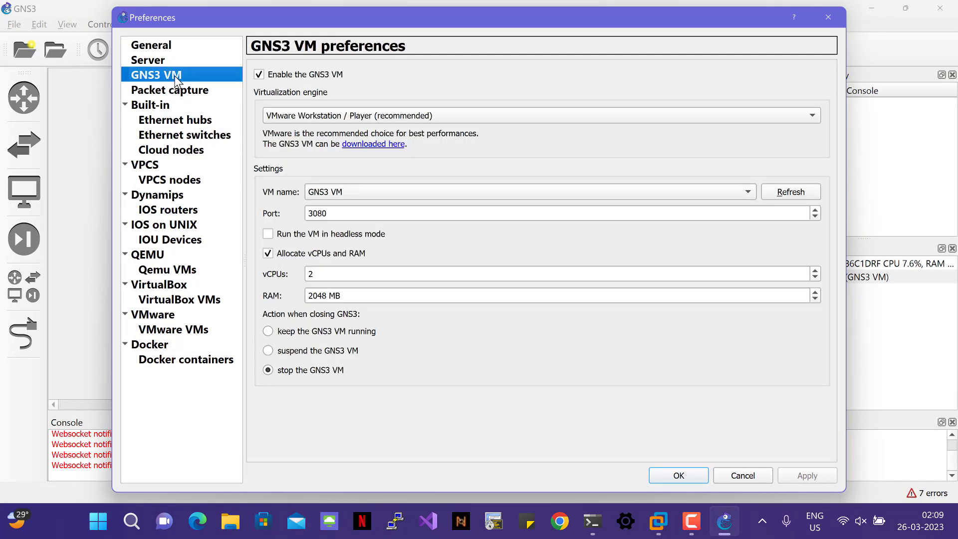
double_click(280, 75)
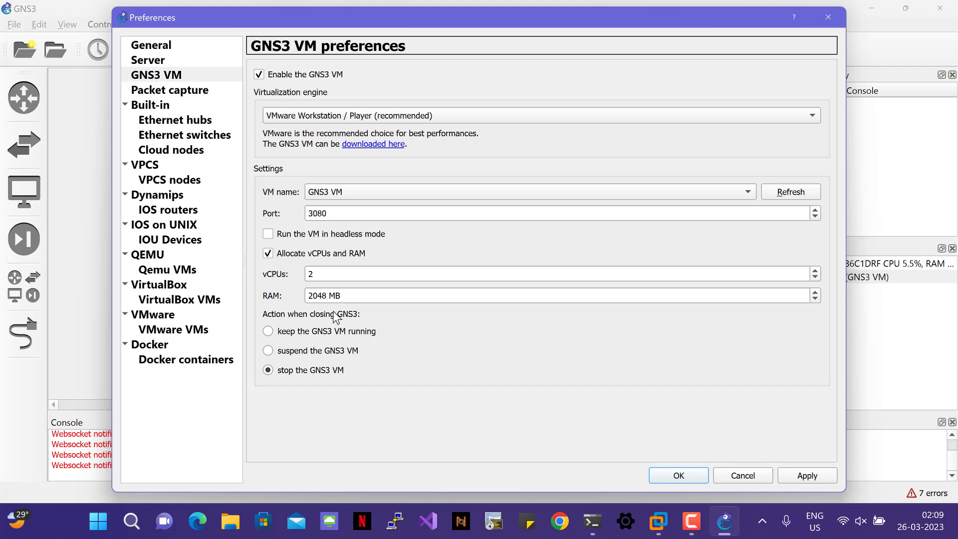
click(800, 475)
click(678, 474)
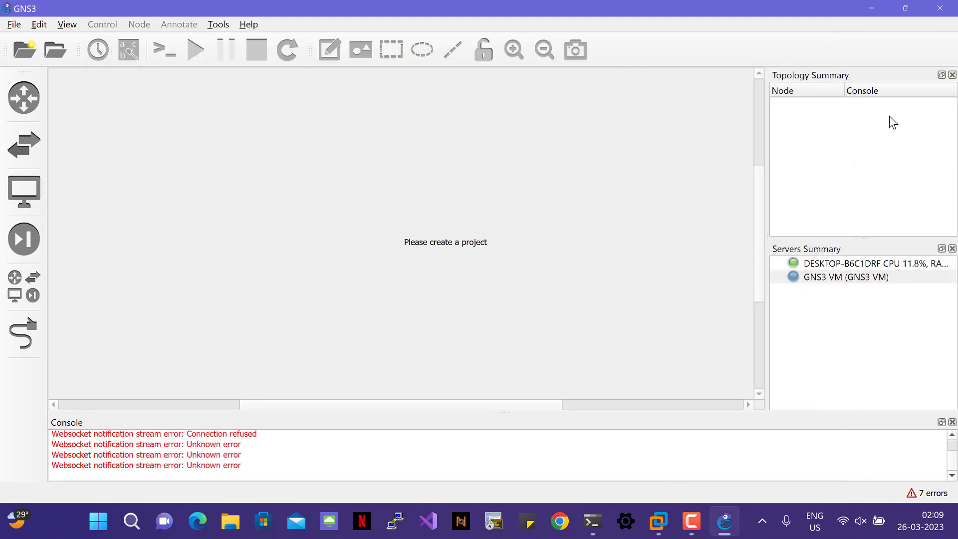
Close and relaunch GNS3, and bring its main window back in front of VMware Workstation
click(946, 9)
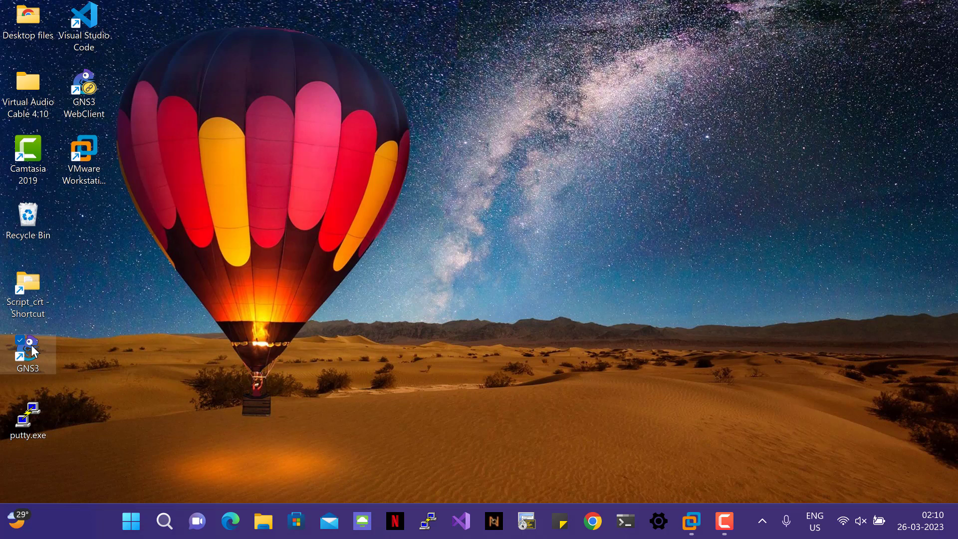
double_click(33, 352)
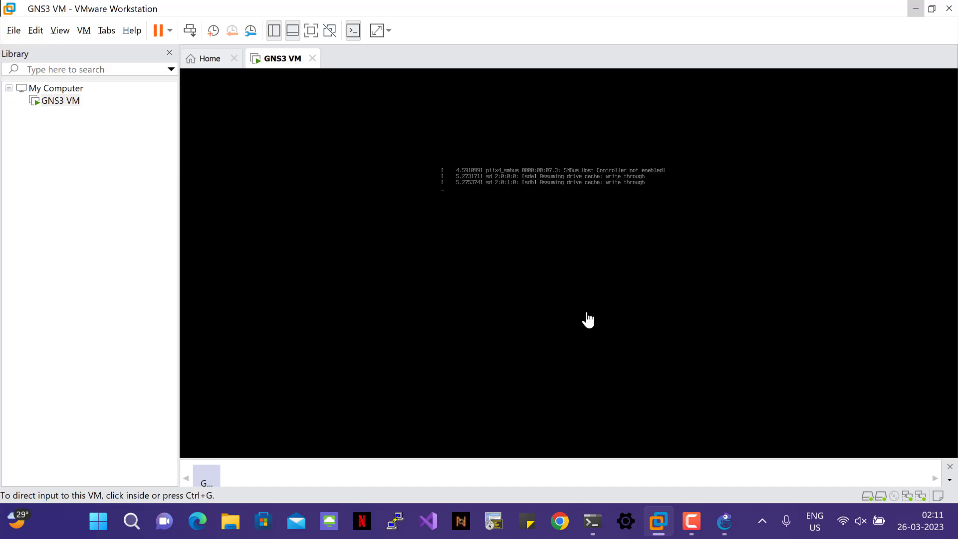
click(725, 525)
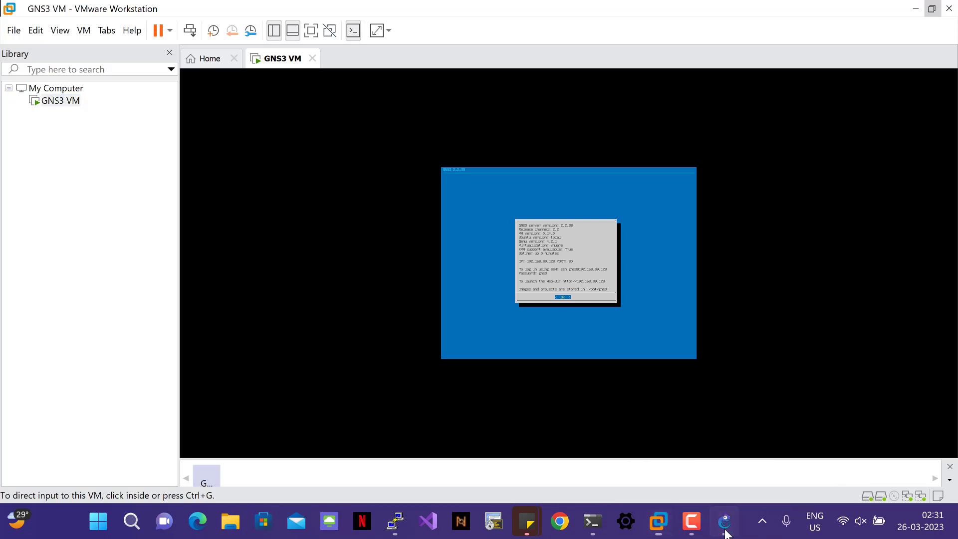
click(725, 525)
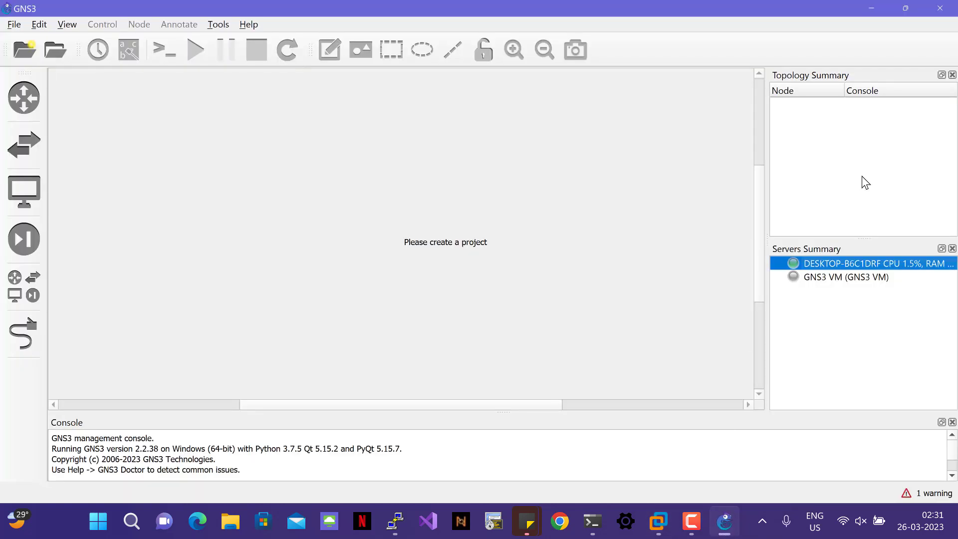
Check the GNS3 VM's connection status in the Servers Summary and its server information screen in VMware Workstation
click(824, 277)
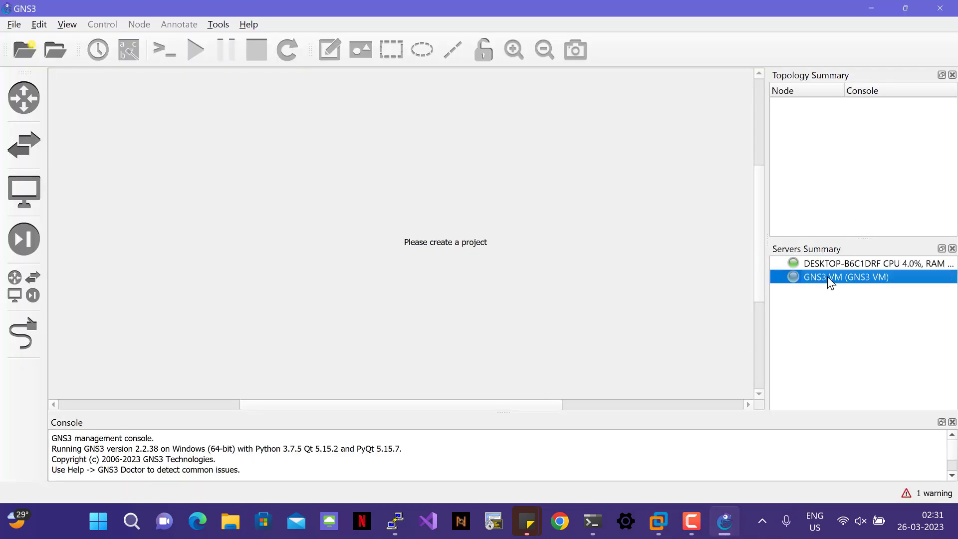
click(843, 268)
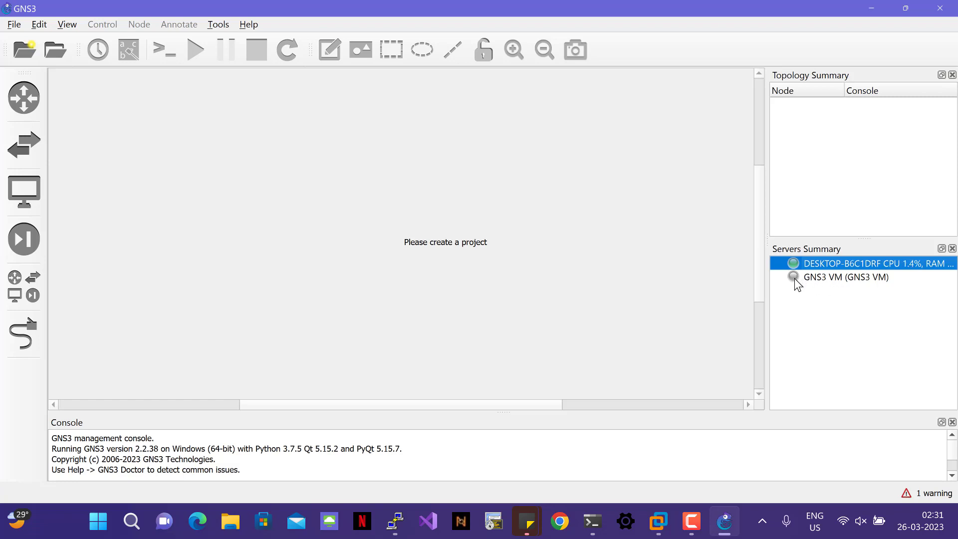
mouse_move(794, 278)
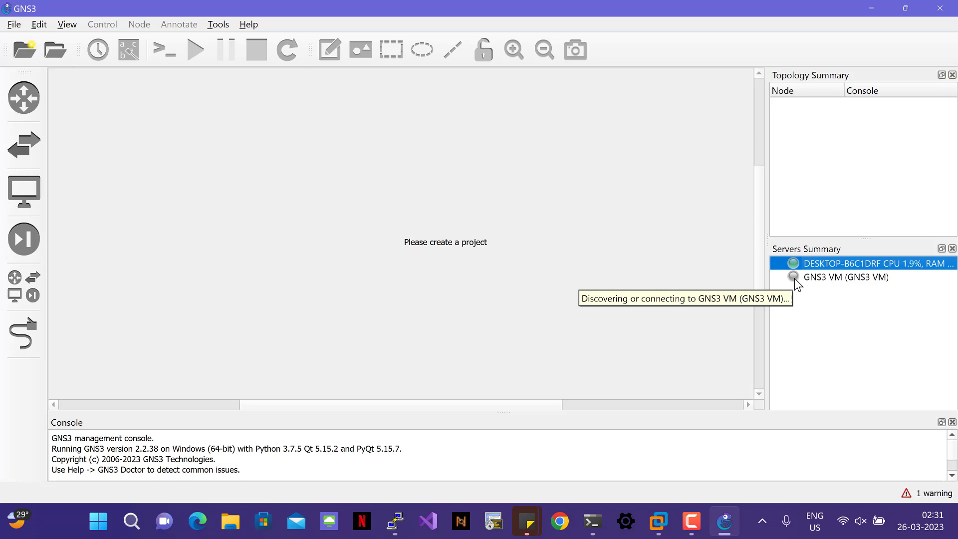
click(657, 524)
click(692, 423)
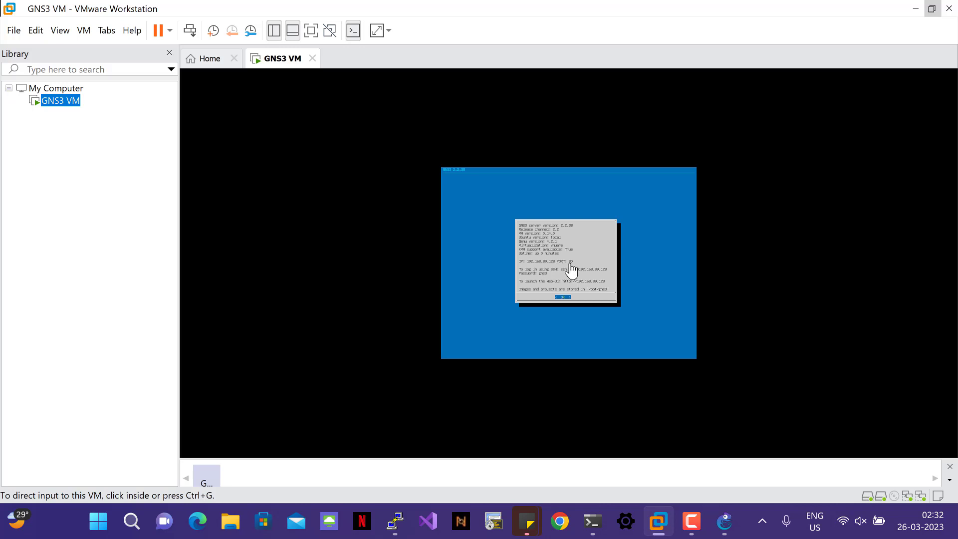
Switch to GNS3, set the port to 80 in the GNS3 VM preferences, and apply the settings
click(721, 527)
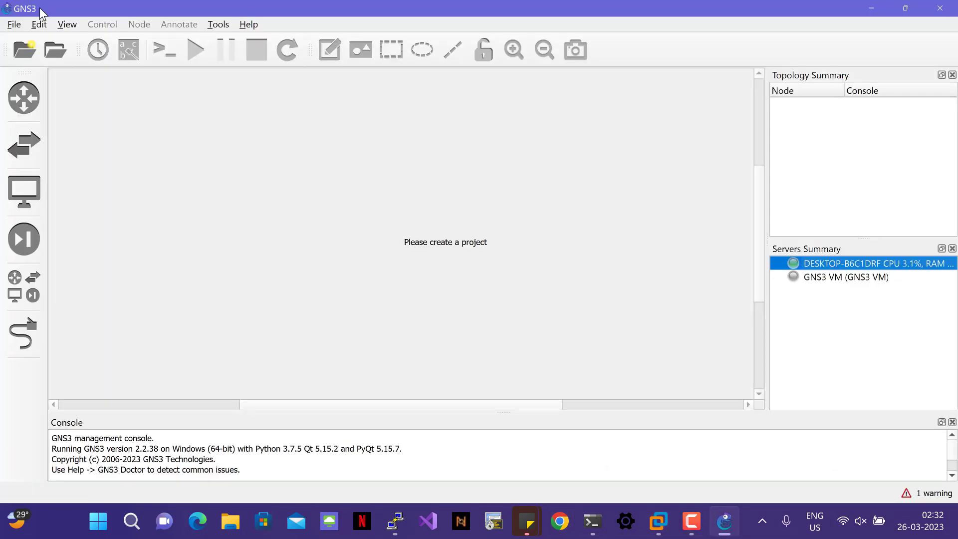
click(40, 26)
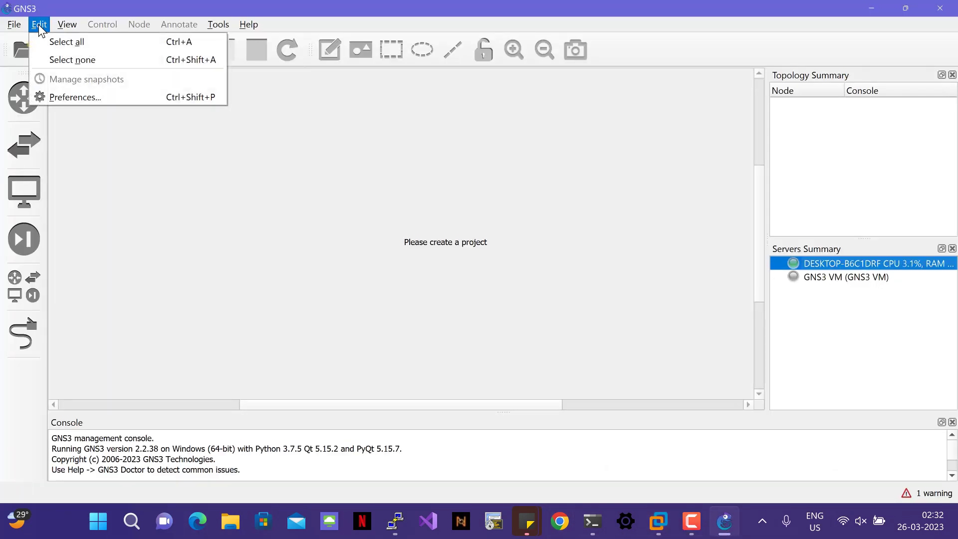
click(67, 94)
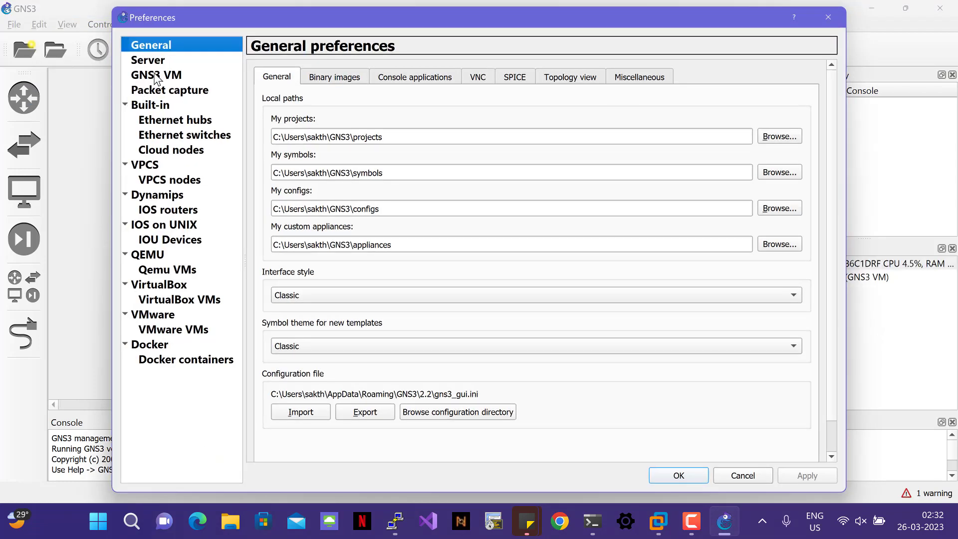
click(157, 74)
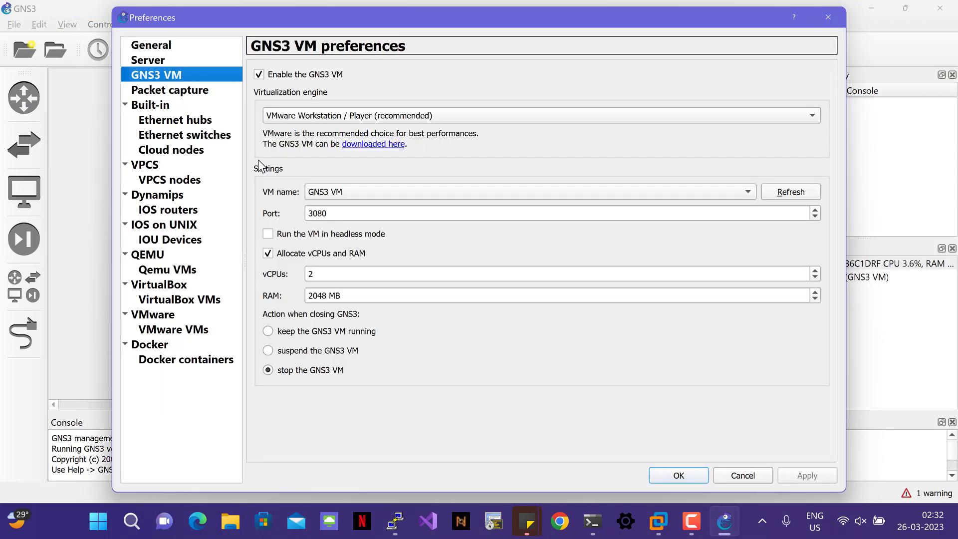
click(335, 212)
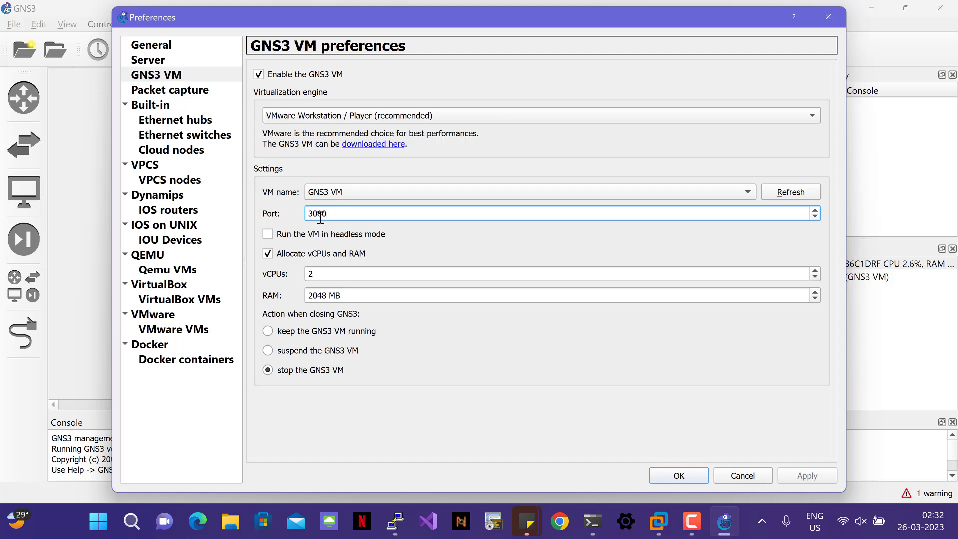
click(317, 213)
key(BackSpace)
key(BackSpace)
click(825, 480)
click(672, 478)
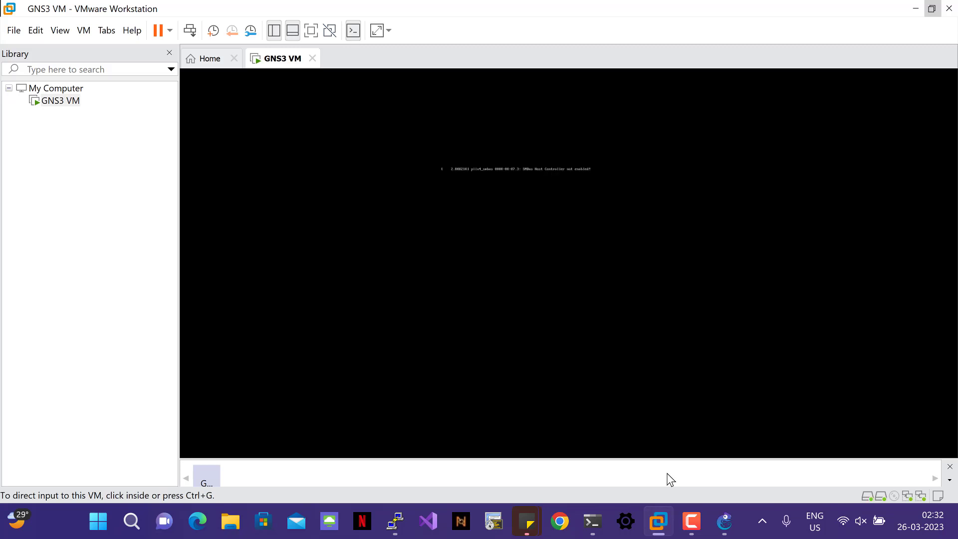
Dismiss the GNS3 VM's server information screen in VMware Workstation and release input from the VM
click(598, 322)
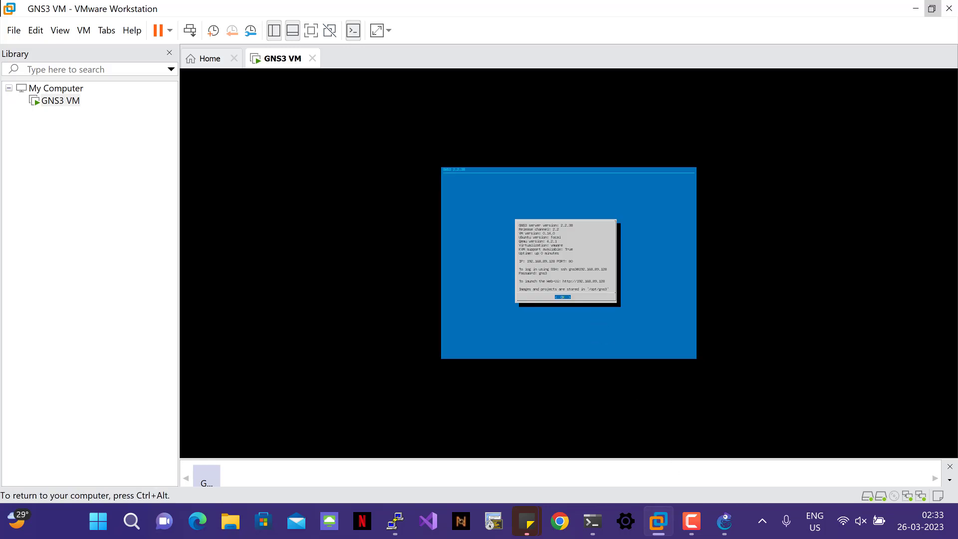
key(Return)
key(ctrl+alt)
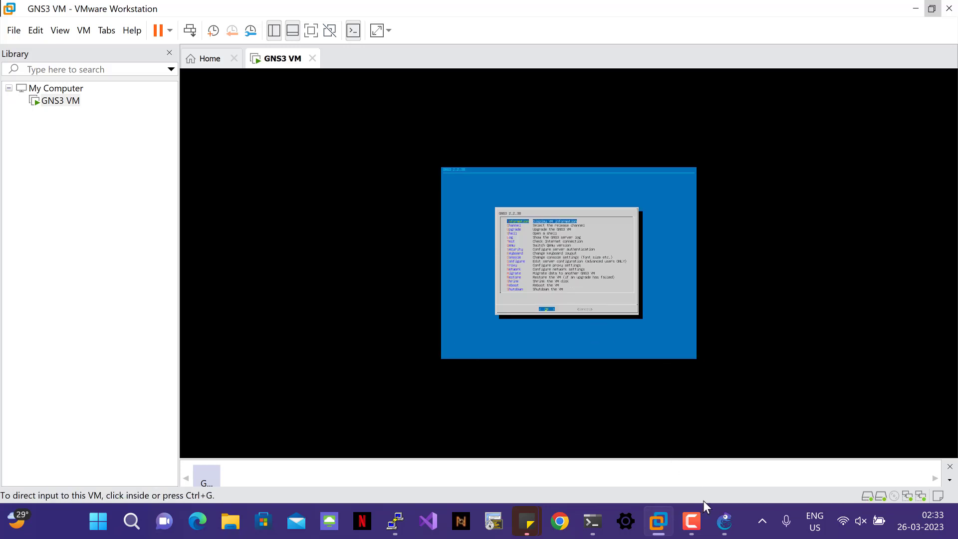
Return to GNS3, confirm and close the preferences, and check both servers' status in the Servers Summary
click(726, 523)
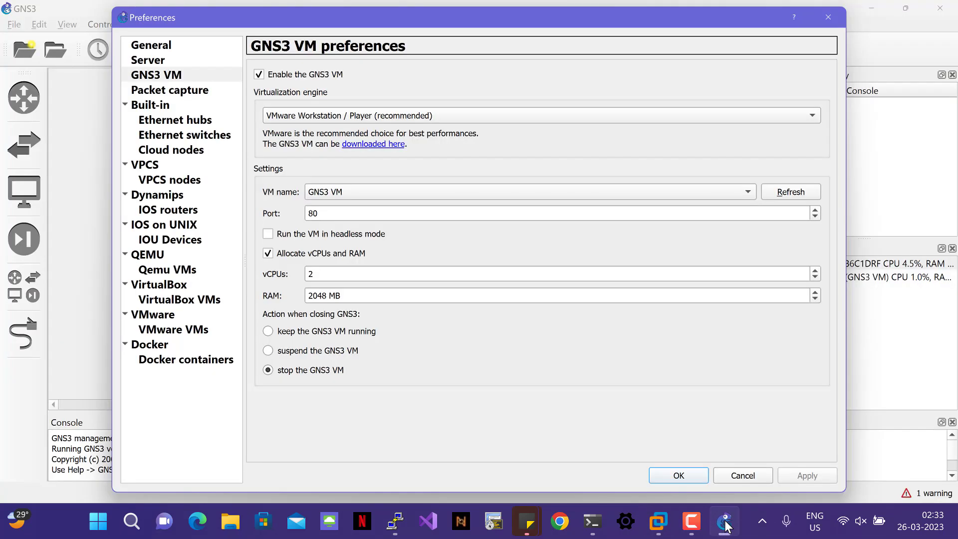
click(664, 478)
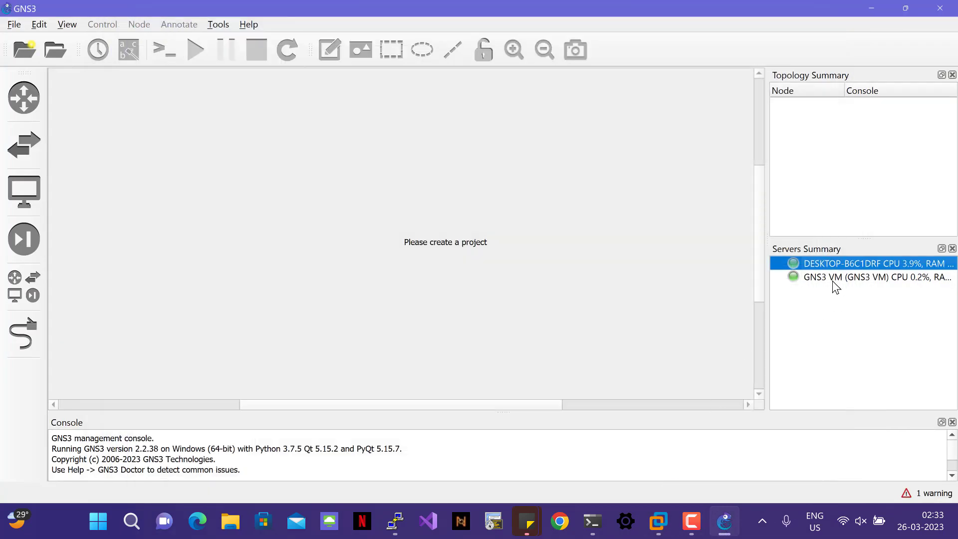
click(823, 279)
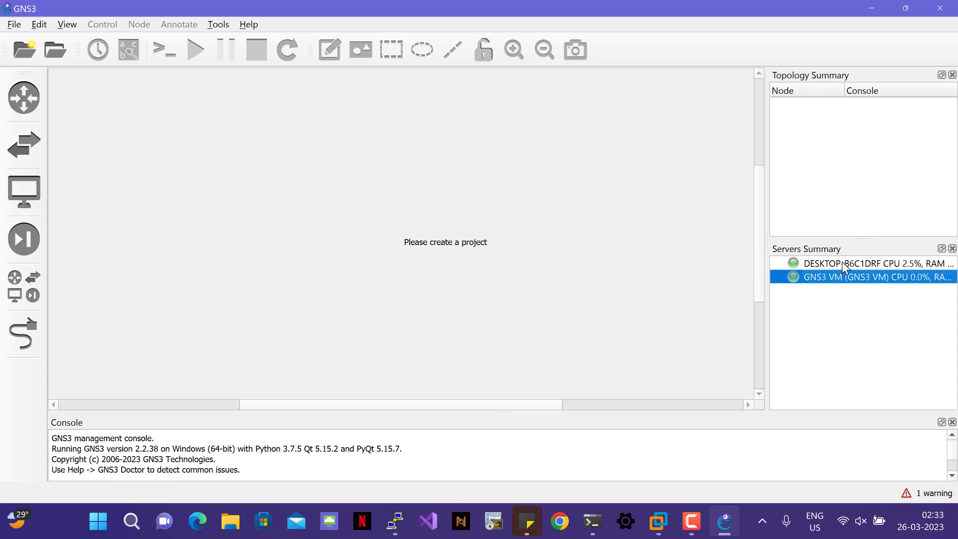
click(843, 266)
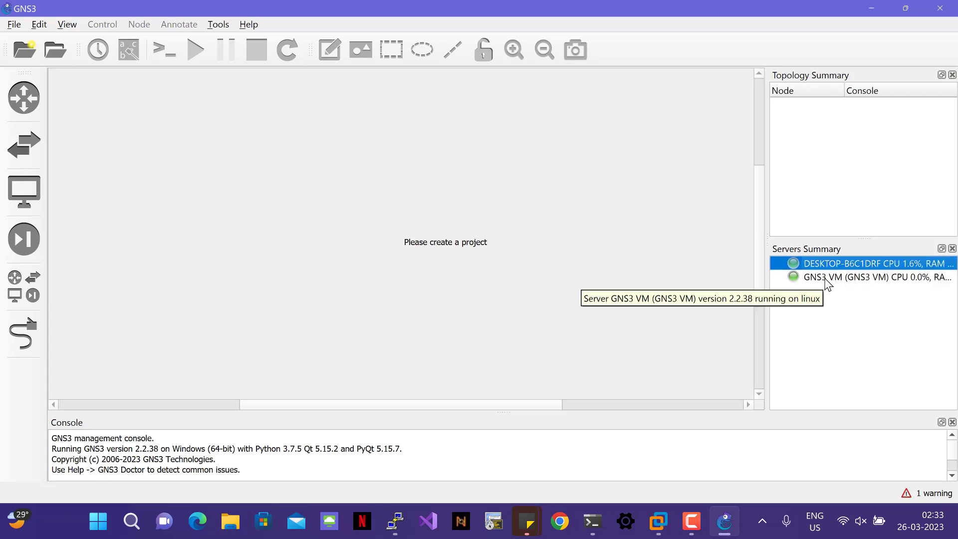